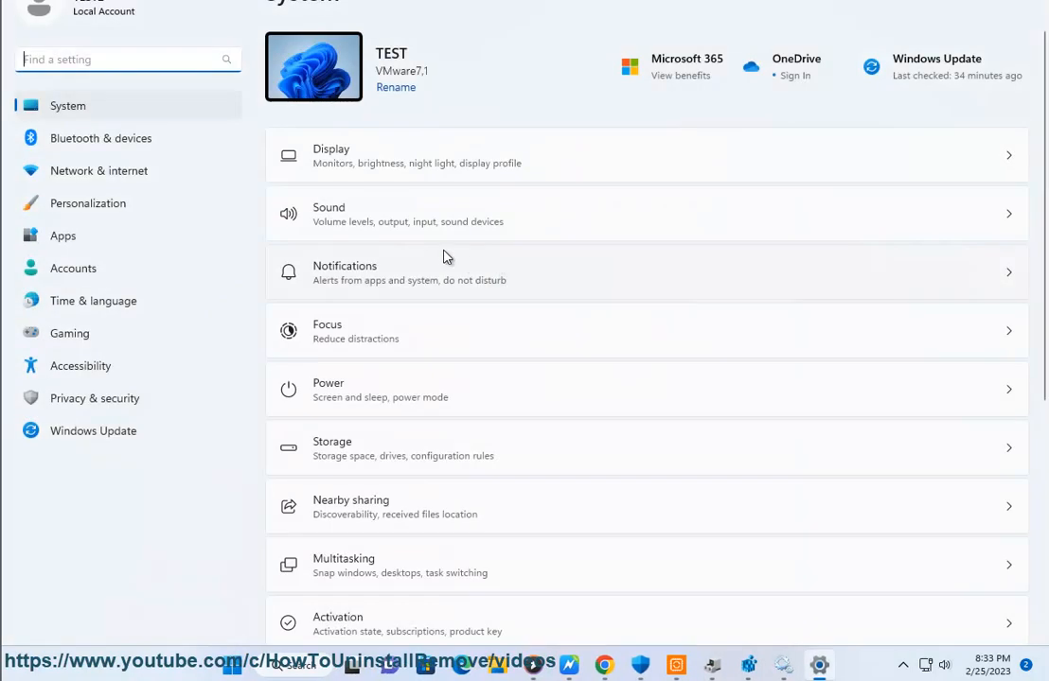
Step: Search the settings for FONTS, open Font settings and check the Agency FB font's Hide and Uninstall options
{"action": "type", "text": "FONTS"}
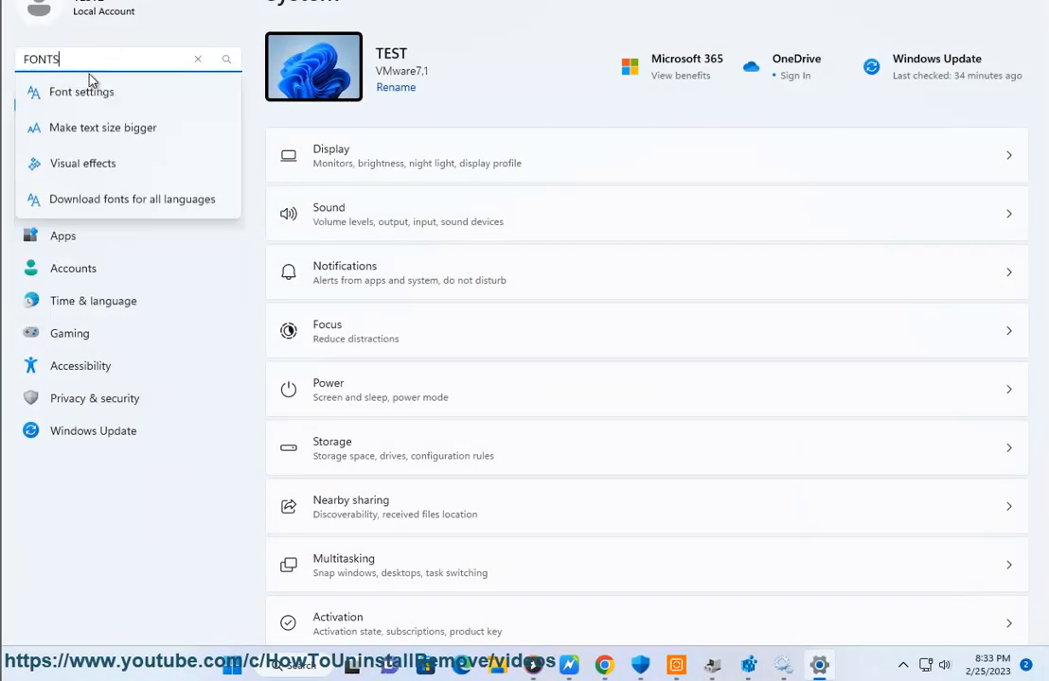
{"action": "left_click", "coordinate": [87, 87]}
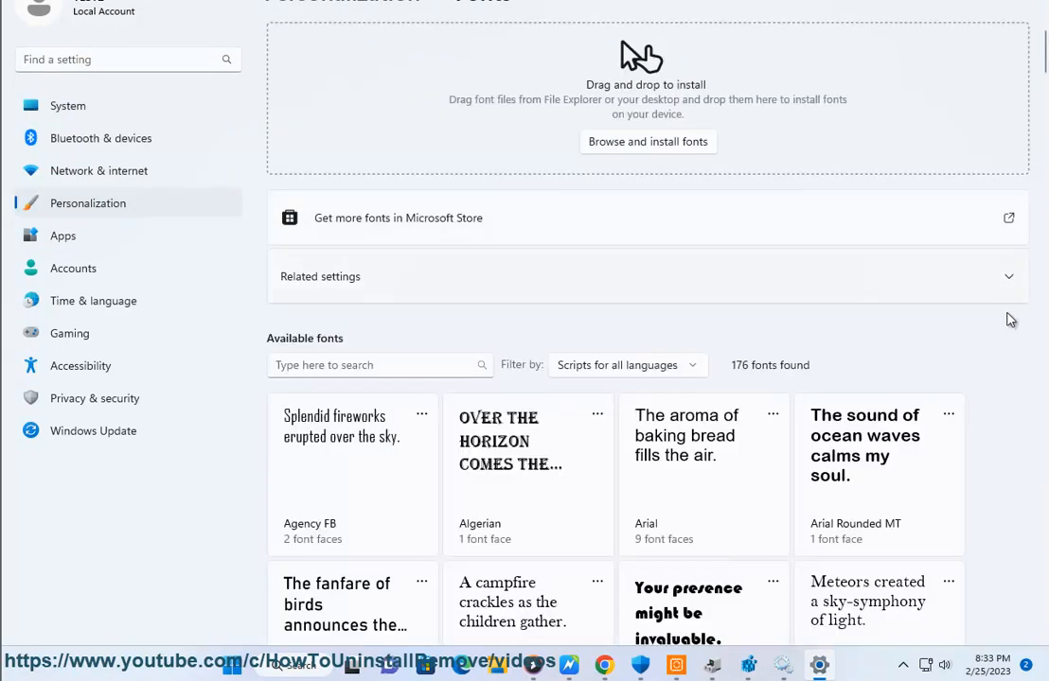
{"action": "left_click", "coordinate": [421, 414]}
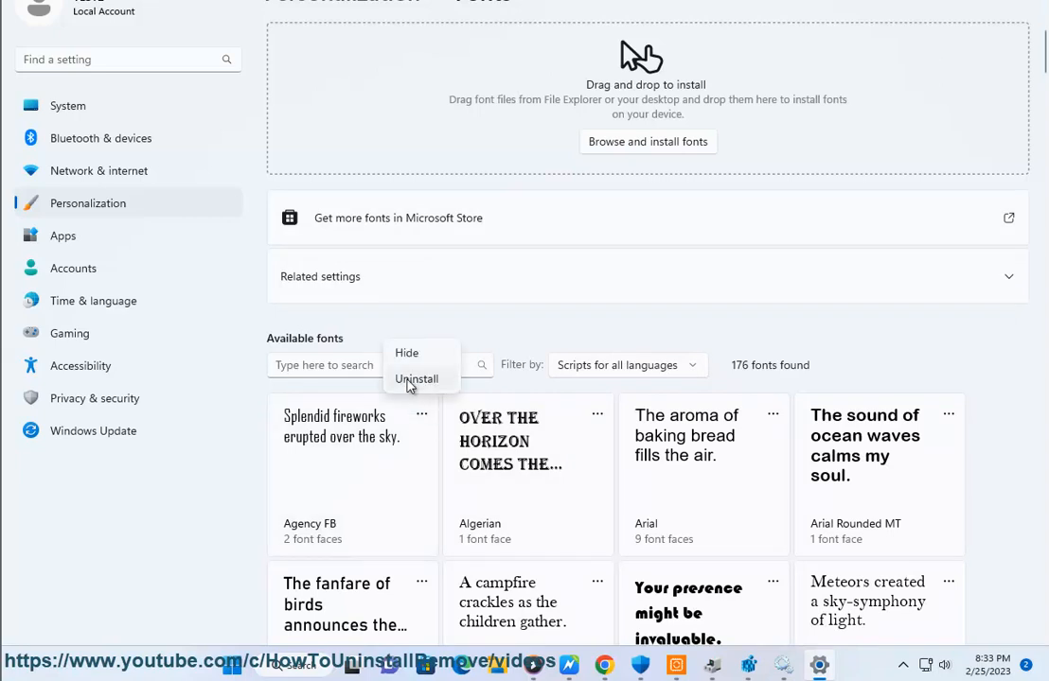
{"action": "left_click", "coordinate": [130, 549]}
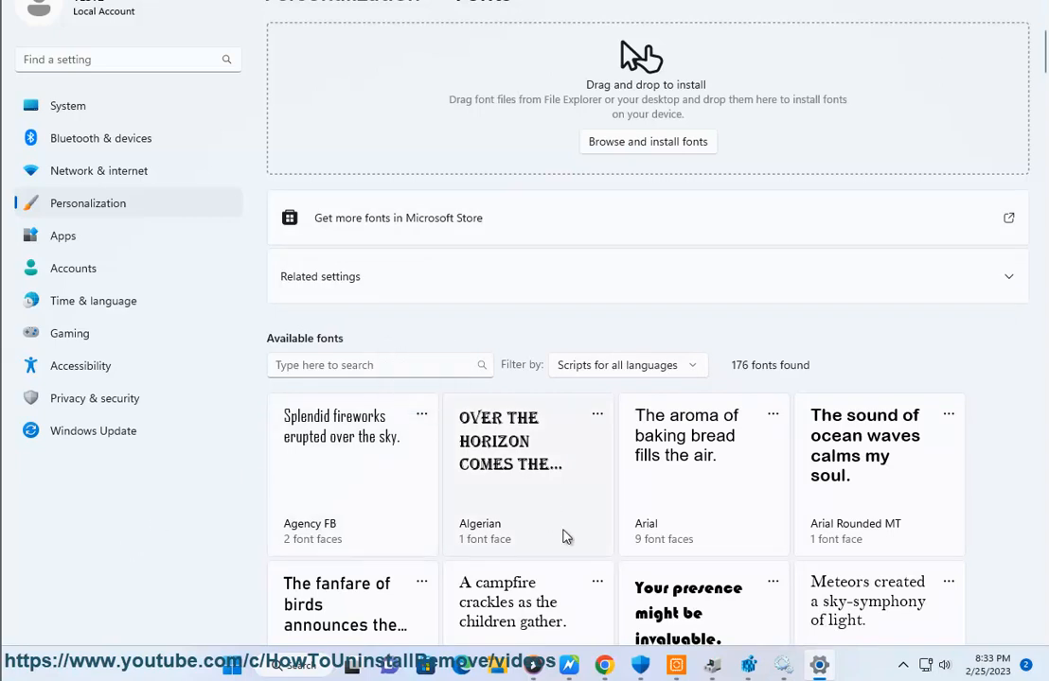
Step: Copy "ownership taking tool" from the instructions document and search Google for it in Chrome
{"action": "left_click", "coordinate": [570, 666]}
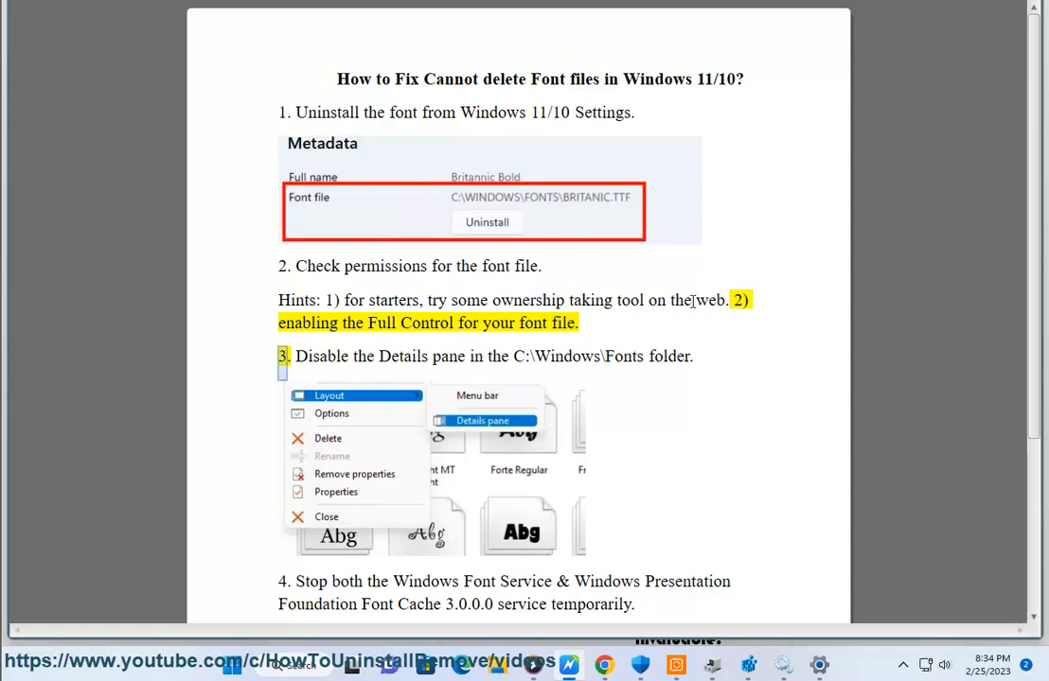
{"action": "left_click_drag", "start_coordinate": [649, 301], "coordinate": [492, 301]}
{"action": "key", "text": "ctrl+c"}
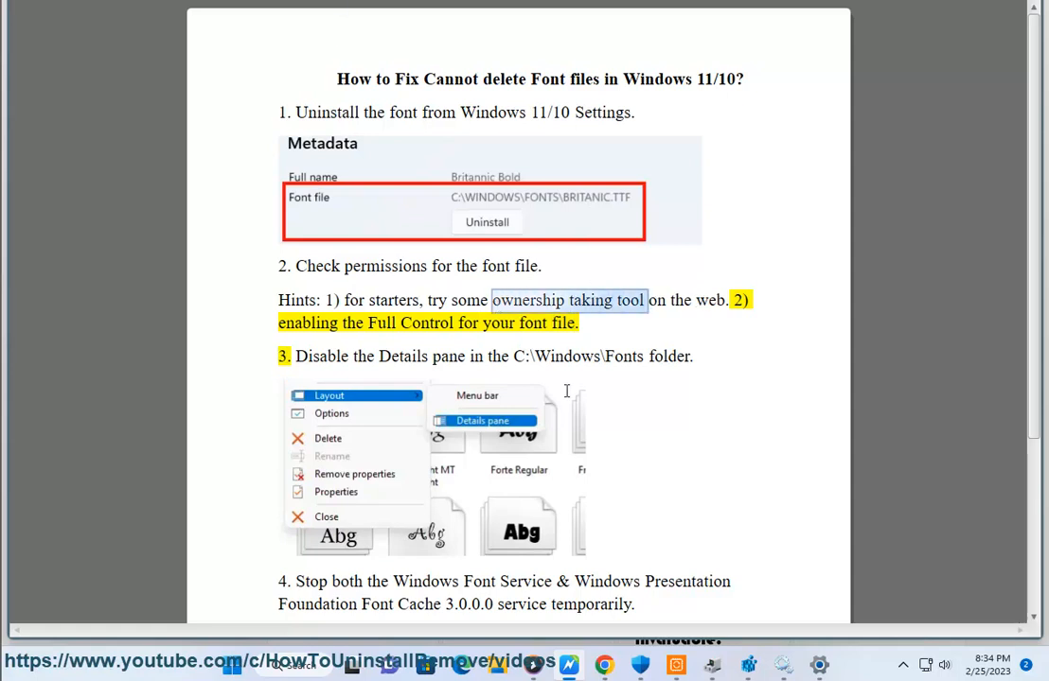
{"action": "left_click", "coordinate": [603, 665]}
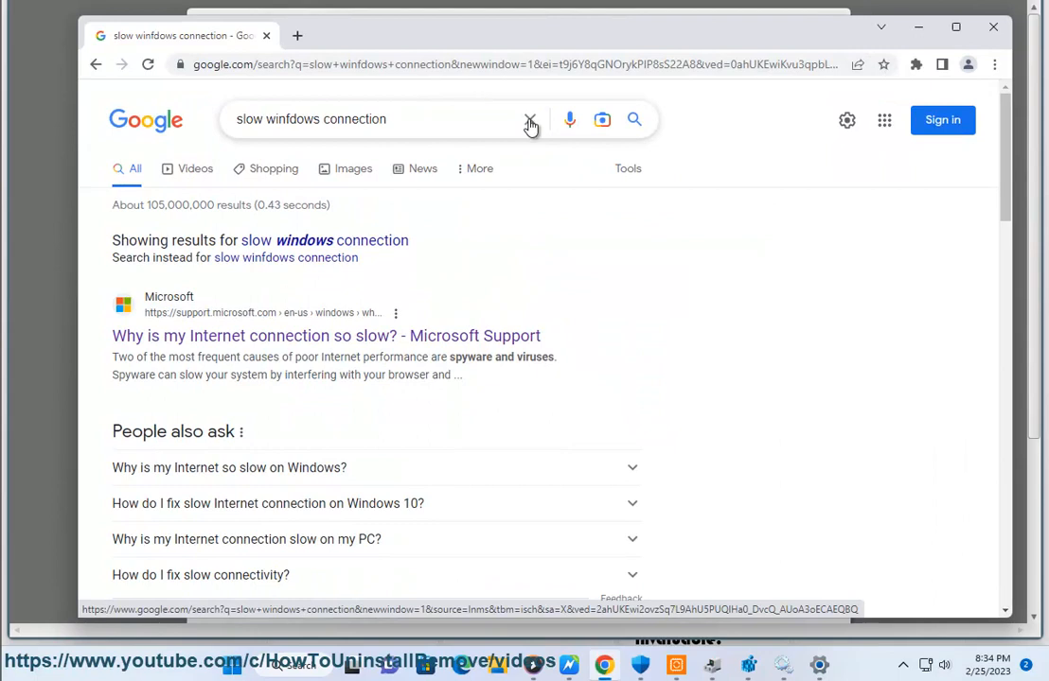
{"action": "left_click", "coordinate": [500, 121]}
{"action": "key", "text": "ctrl+a"}
{"action": "key", "text": "ctrl+v"}
{"action": "key", "text": "Return"}
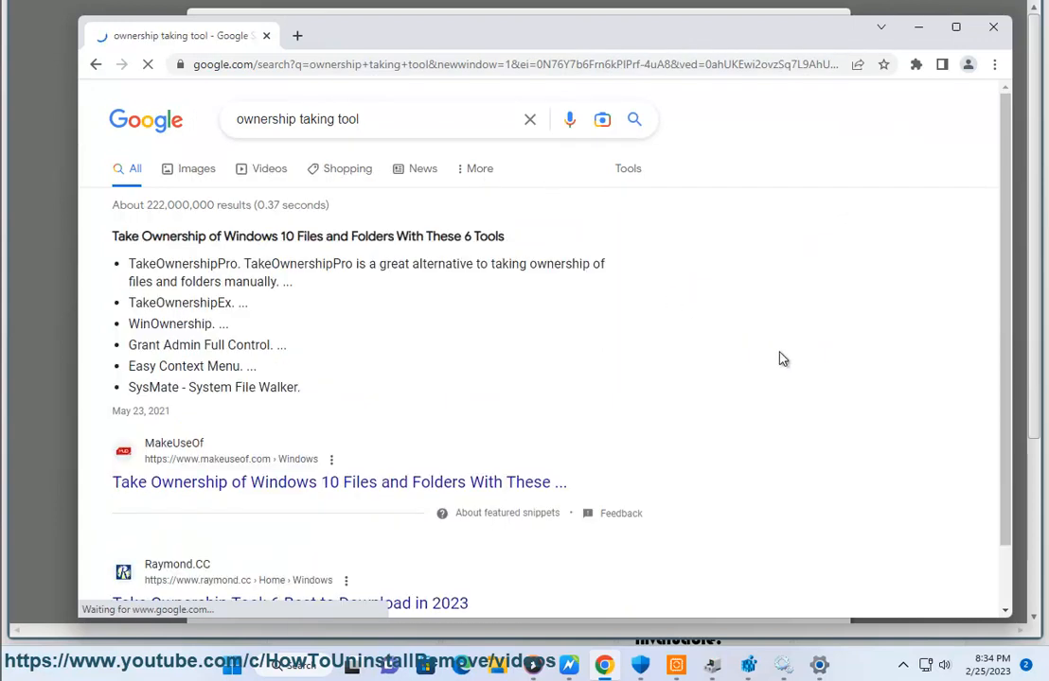
{"action": "scroll", "coordinate": [719, 350], "scroll_direction": "down", "scroll_amount": 1}
{"action": "scroll", "coordinate": [702, 528], "scroll_direction": "up", "scroll_amount": 1}
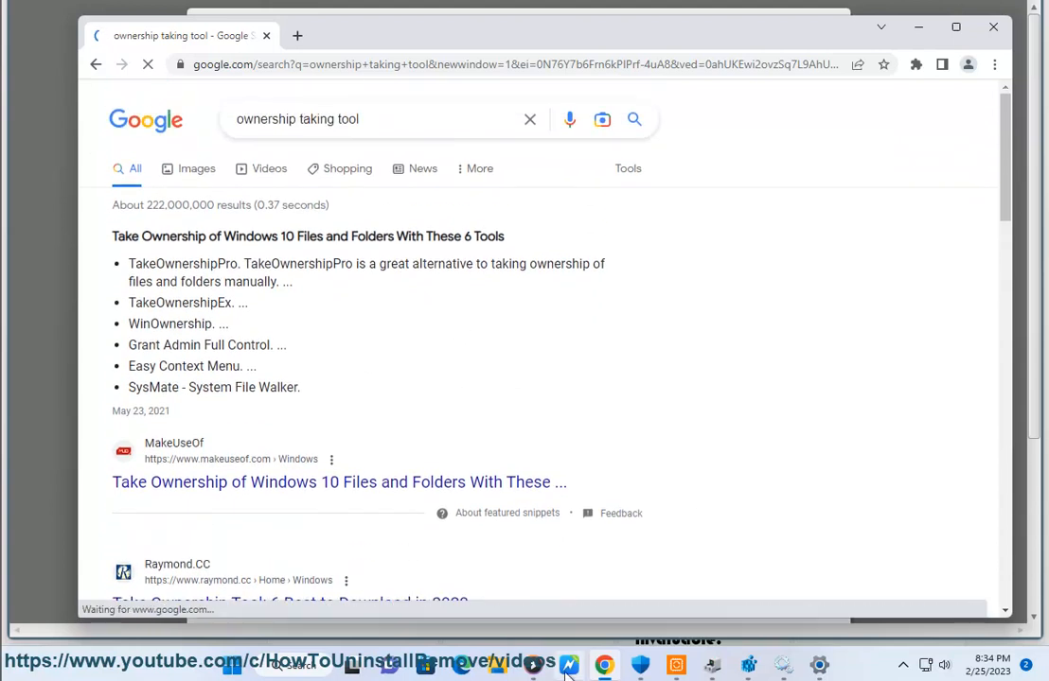
Step: Return to the instructions document and review the hint about enabling Full Control for the font file
{"action": "left_click", "coordinate": [568, 665]}
{"action": "left_click", "coordinate": [610, 300]}
{"action": "left_click_drag", "start_coordinate": [370, 327], "coordinate": [467, 324]}
{"action": "left_click", "coordinate": [560, 330]}
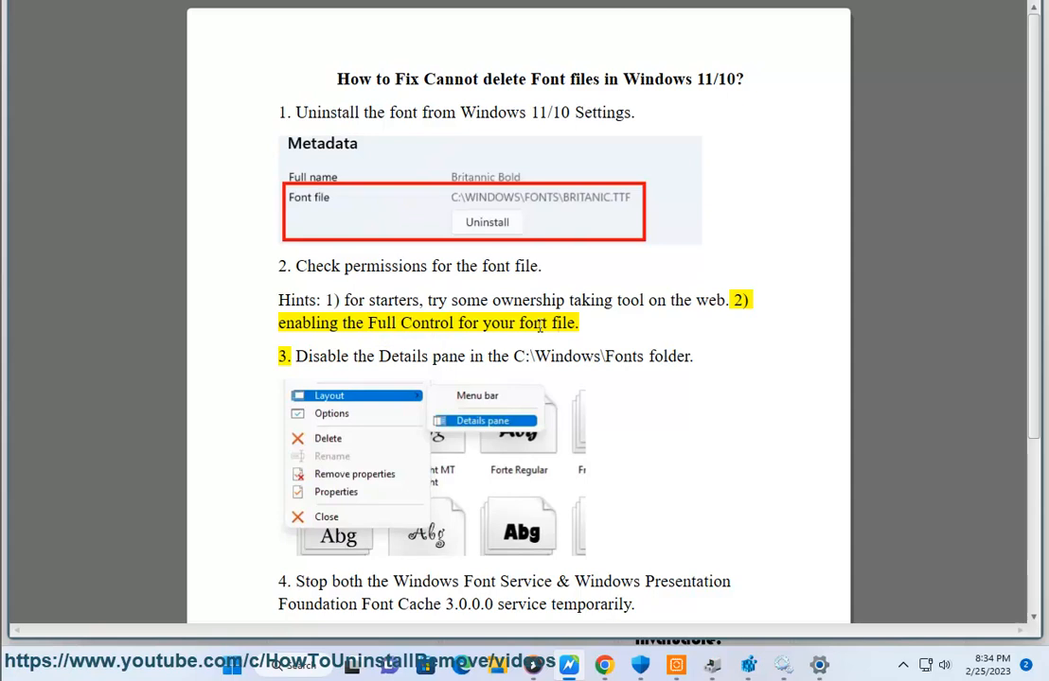
Step: Switch to File Explorer and open the C:\Windows\Fonts folder
{"action": "left_click", "coordinate": [497, 666]}
{"action": "left_click", "coordinate": [107, 528]}
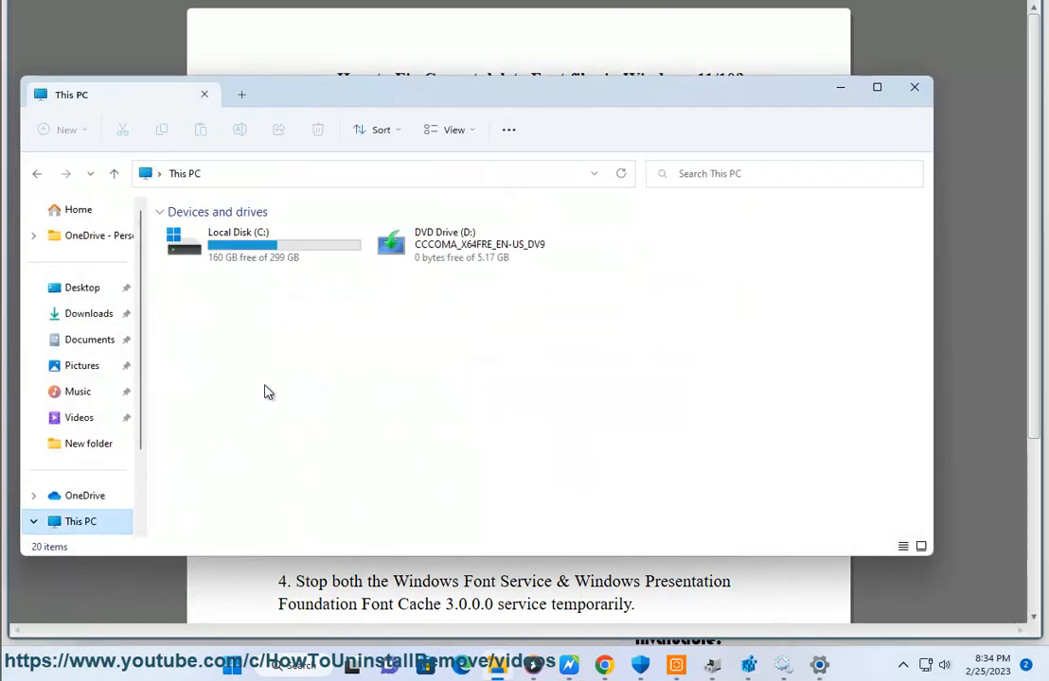
{"action": "double_click", "coordinate": [273, 251]}
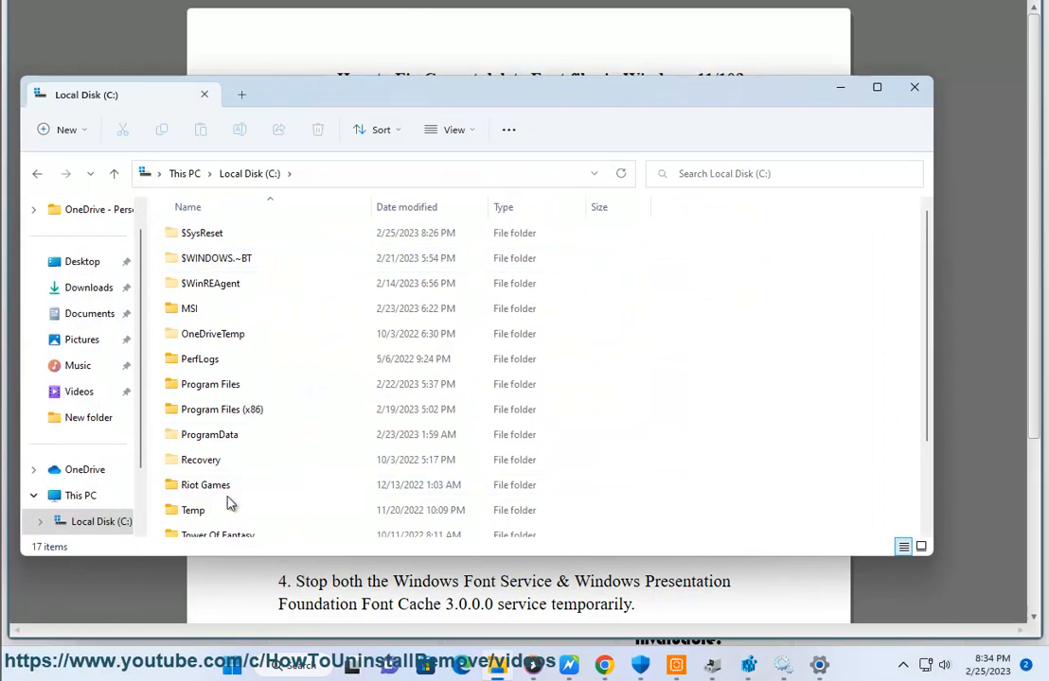
{"action": "scroll", "coordinate": [217, 470], "scroll_direction": "down", "scroll_amount": 1}
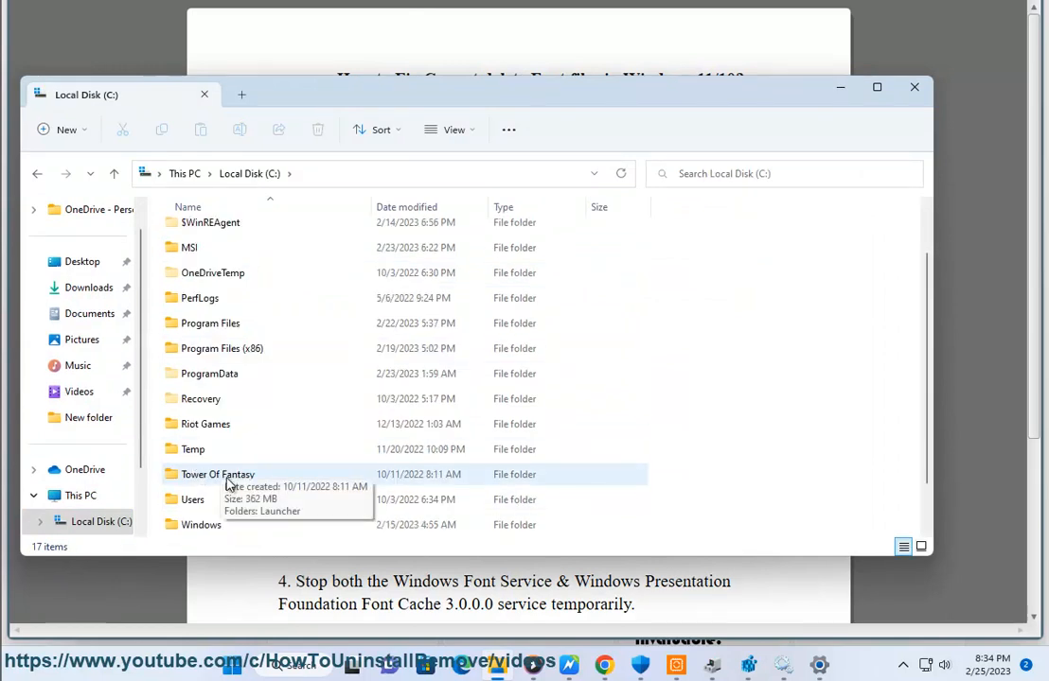
{"action": "double_click", "coordinate": [207, 524]}
{"action": "scroll", "coordinate": [242, 379], "scroll_direction": "down", "scroll_amount": 3}
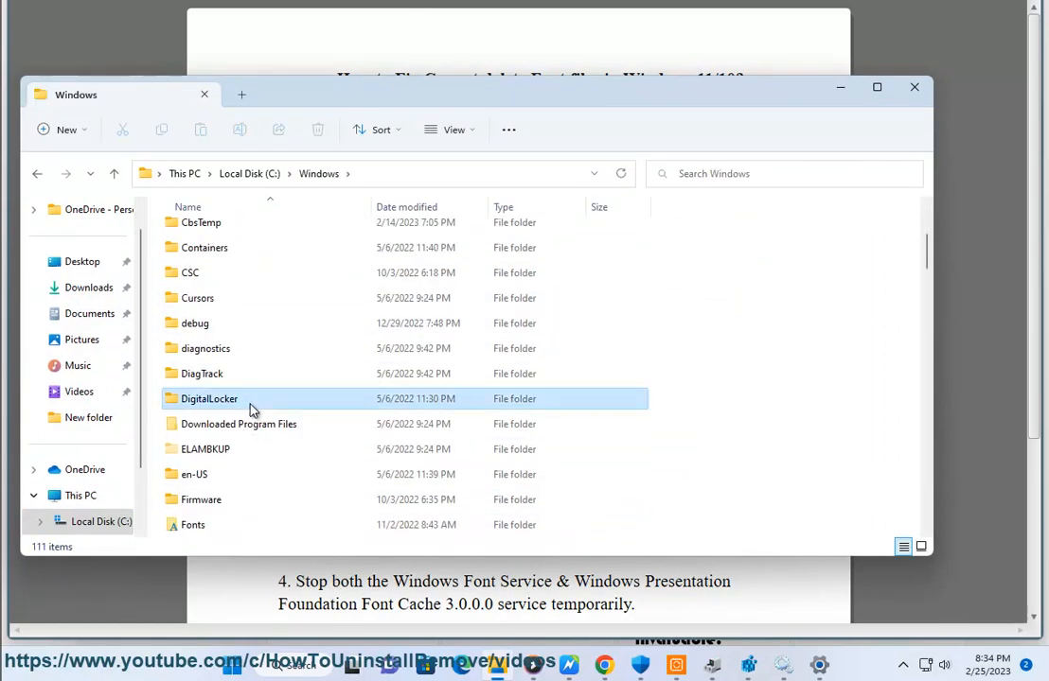
{"action": "key", "text": "s"}
{"action": "key", "text": "f"}
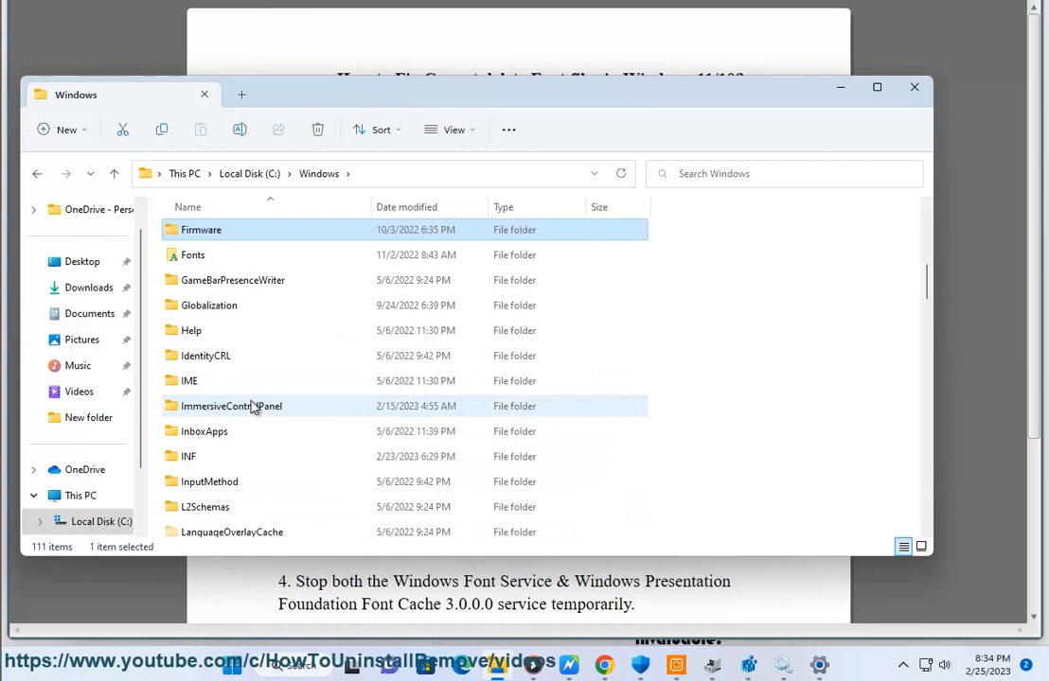
{"action": "double_click", "coordinate": [207, 264]}
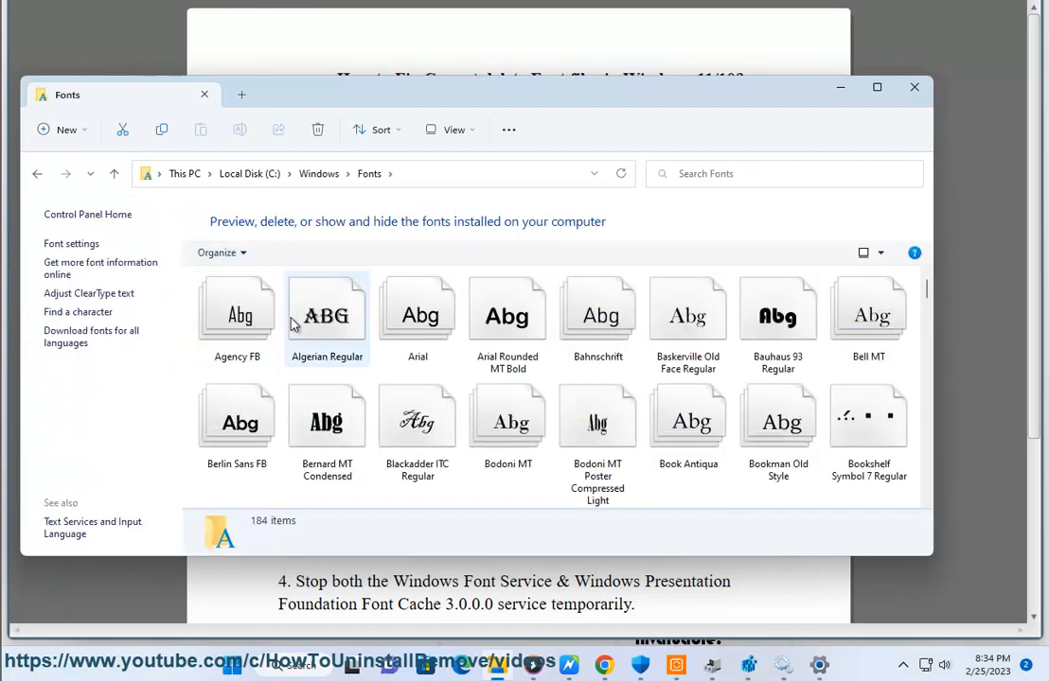
Step: Examine the available commands for the Agency FB and Bahnschrift fonts and the Fonts folder's Organize and view options
{"action": "right_click", "coordinate": [237, 329]}
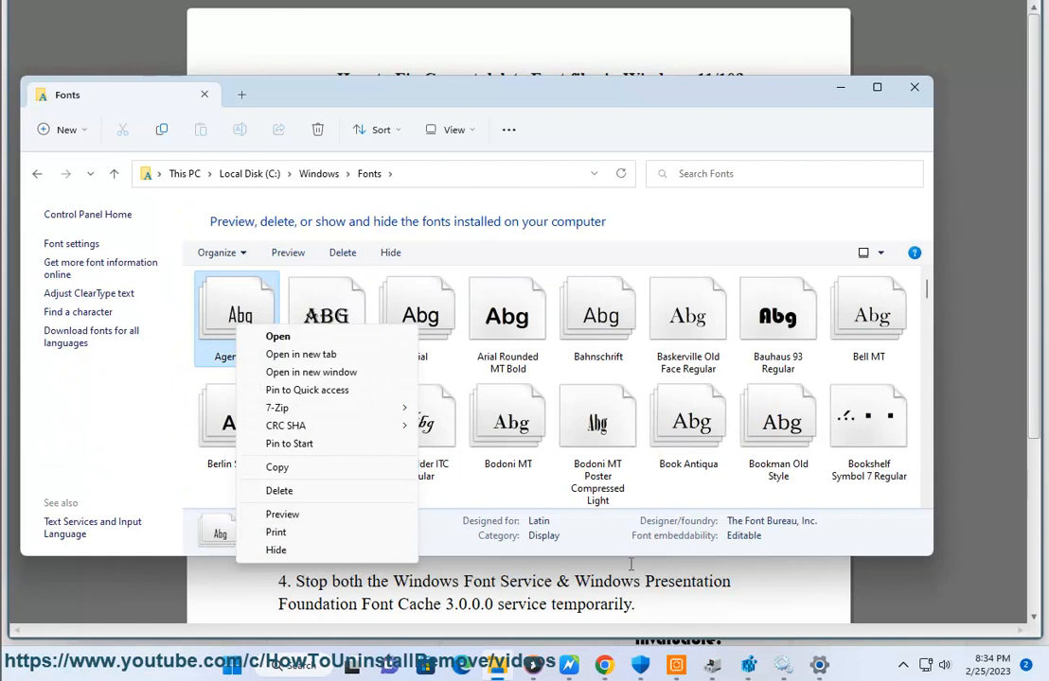
{"action": "left_click", "coordinate": [570, 666]}
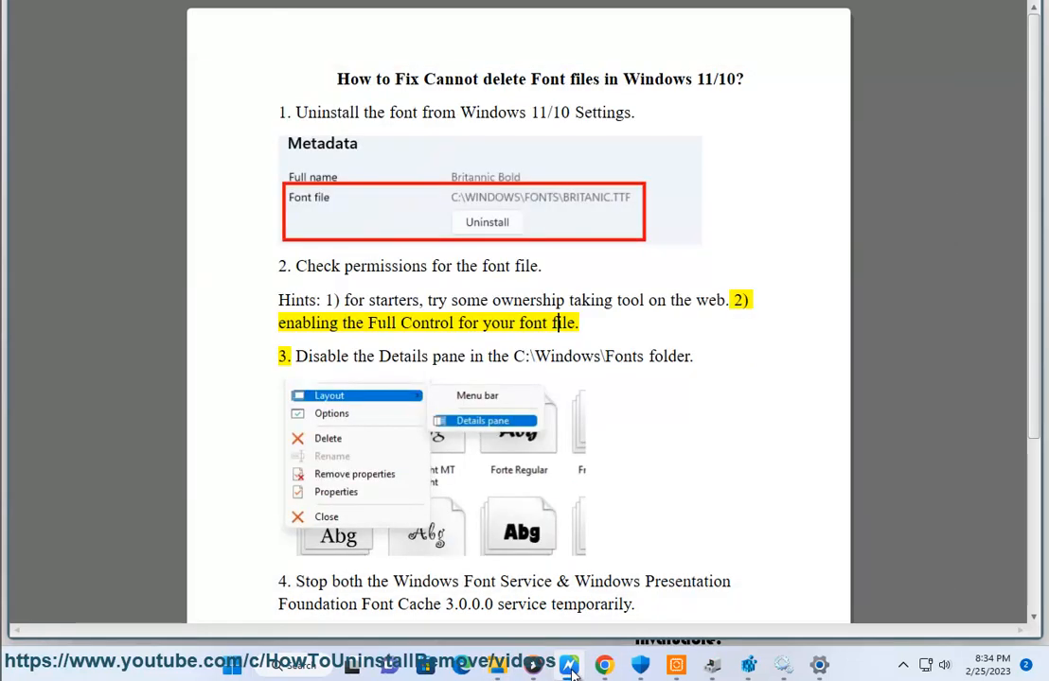
{"action": "left_click", "coordinate": [570, 666]}
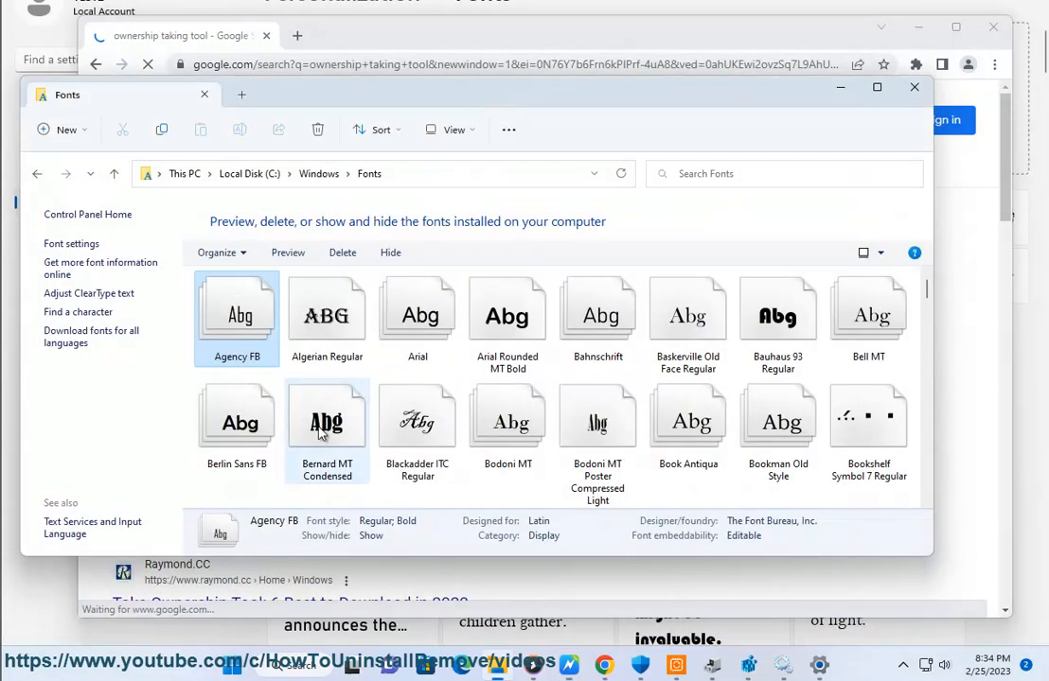
{"action": "right_click", "coordinate": [239, 331]}
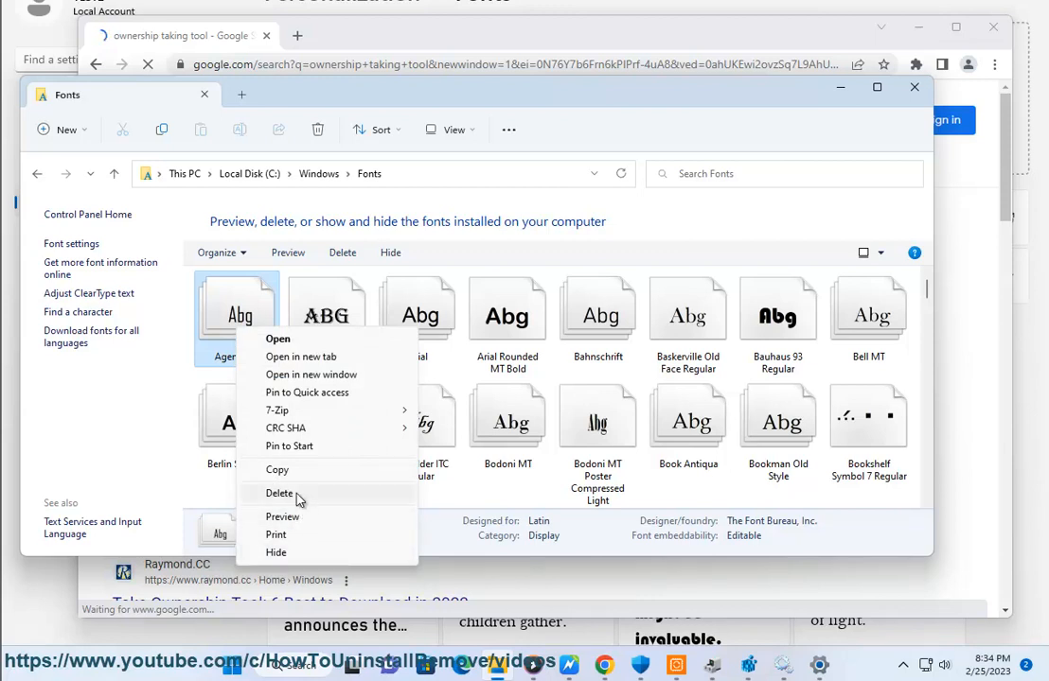
{"action": "left_click", "coordinate": [250, 260]}
{"action": "left_click", "coordinate": [253, 262]}
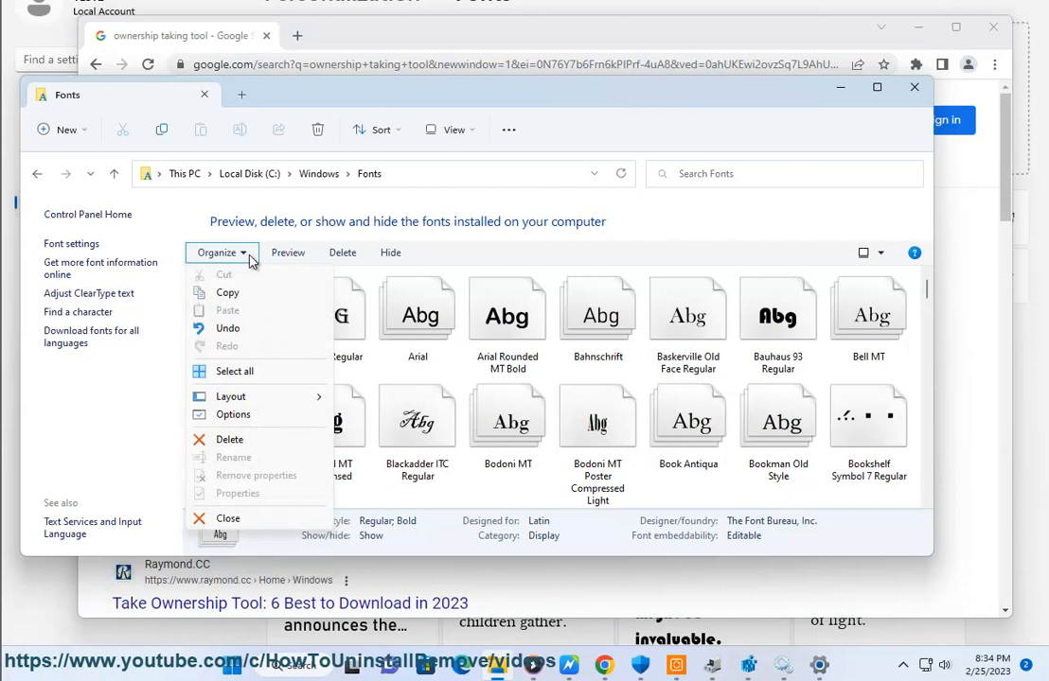
{"action": "left_click", "coordinate": [883, 254]}
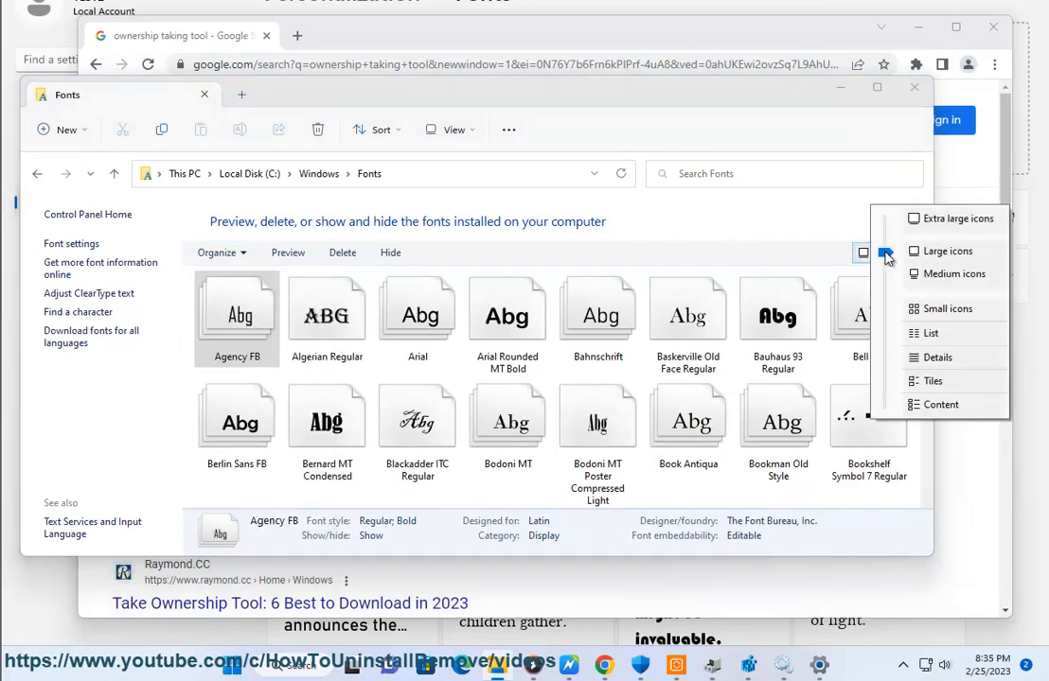
{"action": "right_click", "coordinate": [599, 323]}
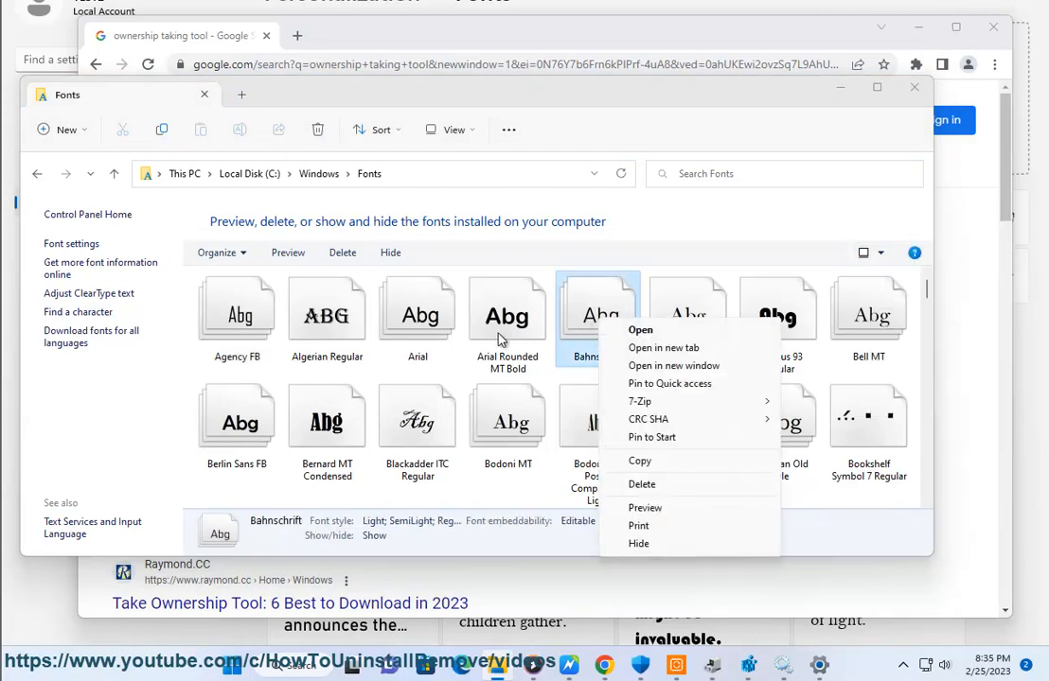
Step: Go up to the Windows folder, inspect the Fonts folder's properties and previous versions, and close them without changes
{"action": "left_click", "coordinate": [320, 175]}
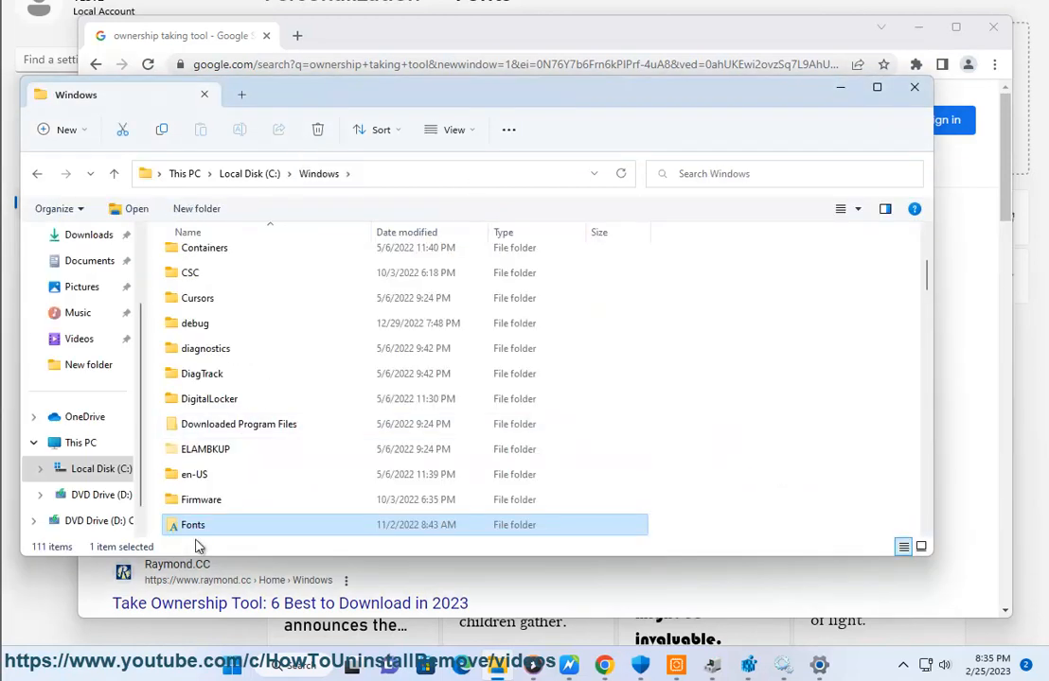
{"action": "right_click", "coordinate": [196, 533]}
{"action": "left_click", "coordinate": [278, 477]}
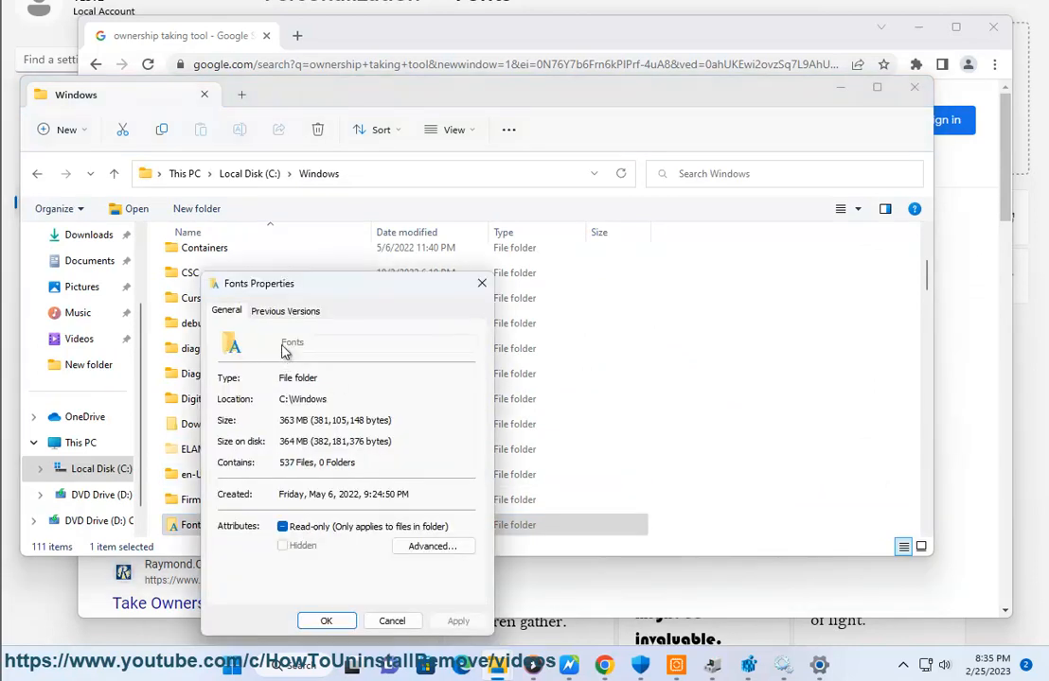
{"action": "left_click", "coordinate": [282, 311]}
{"action": "left_click", "coordinate": [391, 621]}
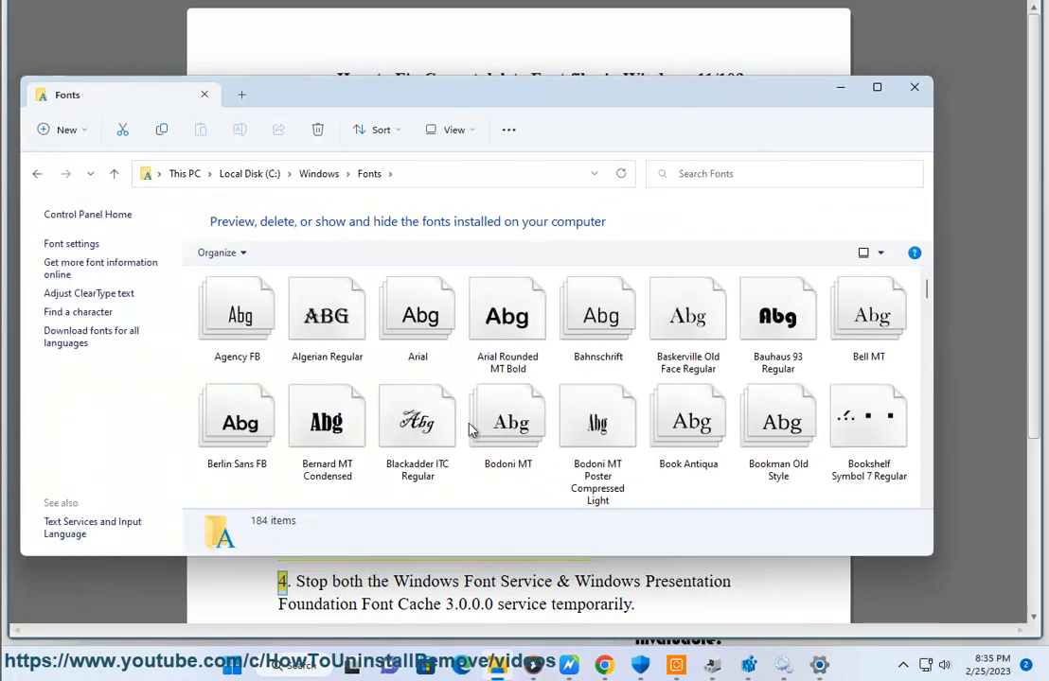
Step: Check the Fonts folder's view options against the document's Details pane instruction, then minimize the folder window
{"action": "left_click", "coordinate": [880, 253]}
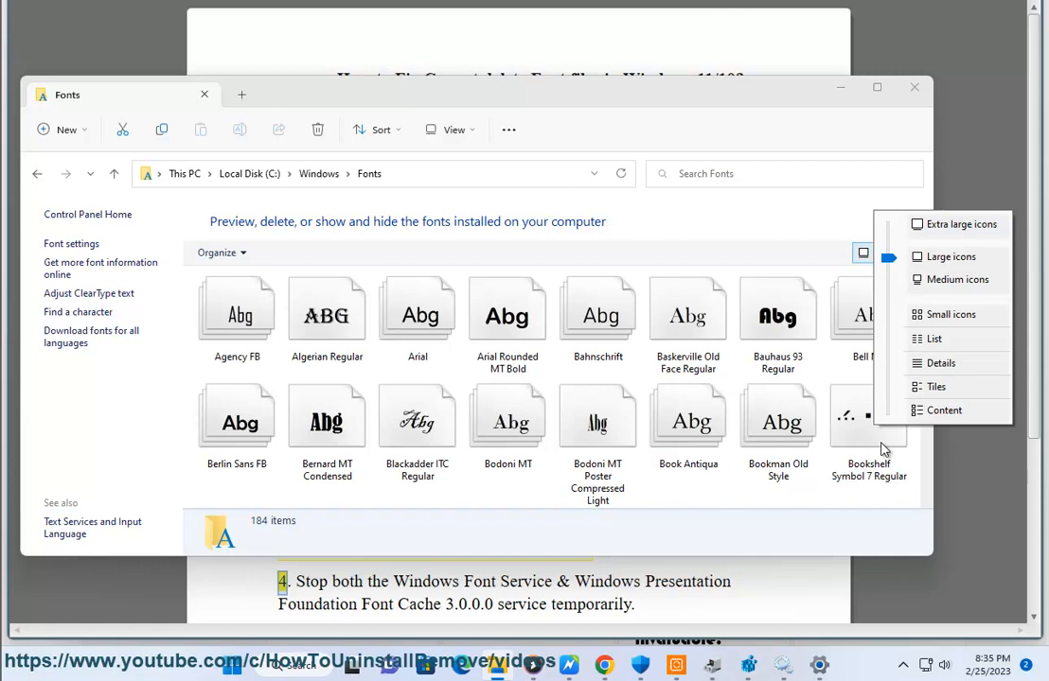
{"action": "left_click", "coordinate": [567, 665]}
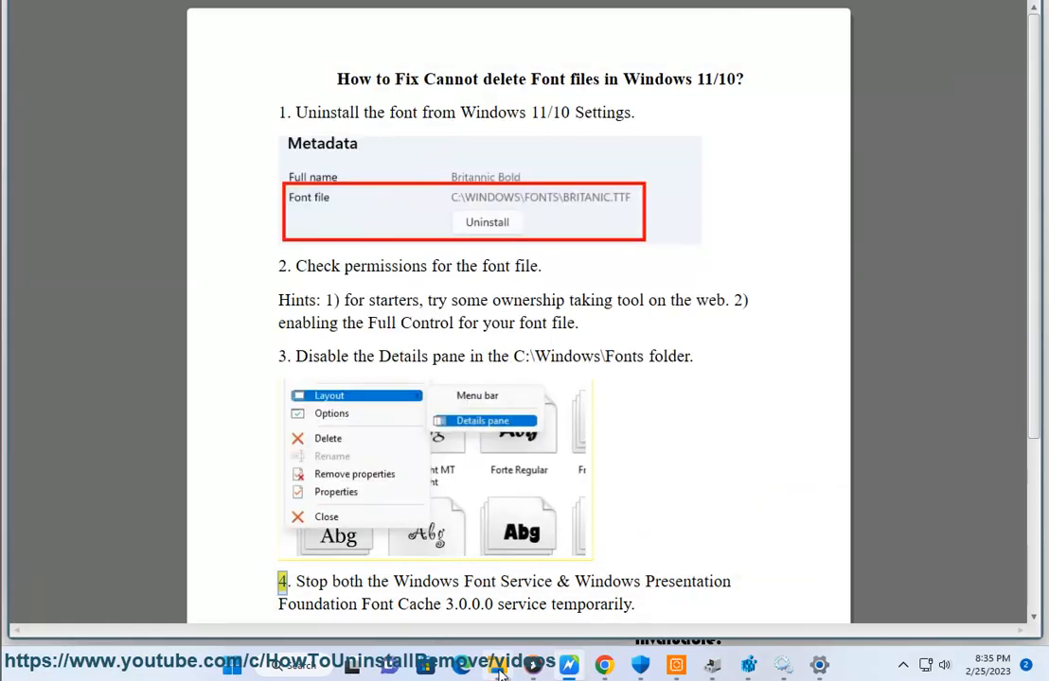
{"action": "key", "text": "alt+Tab"}
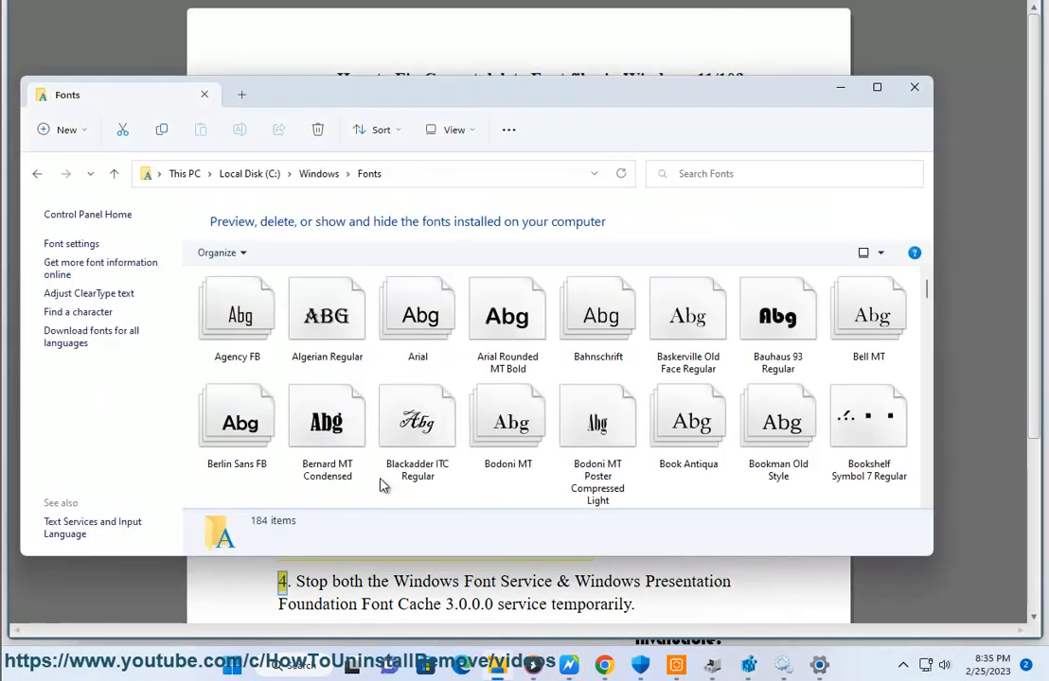
{"action": "left_click", "coordinate": [882, 254]}
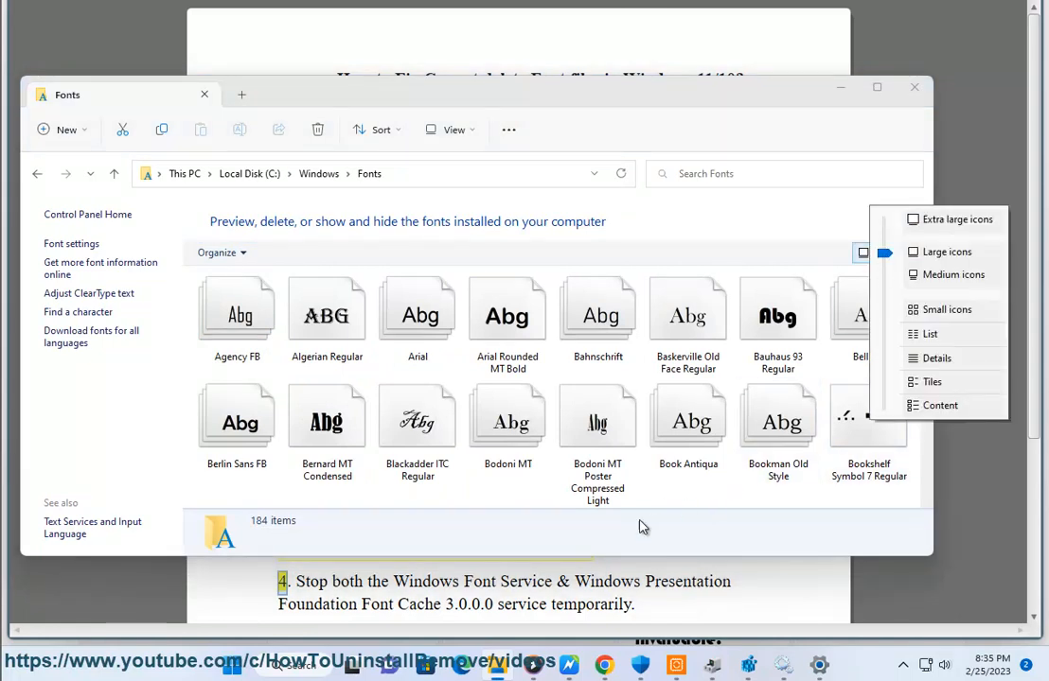
{"action": "left_click", "coordinate": [585, 534]}
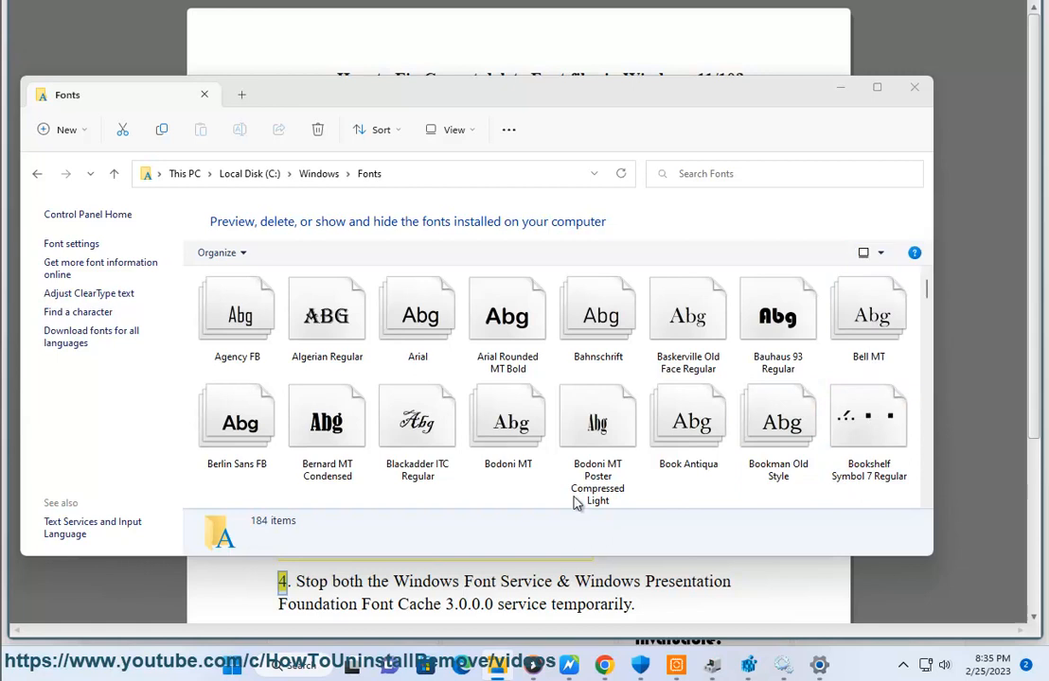
{"action": "left_click", "coordinate": [839, 88]}
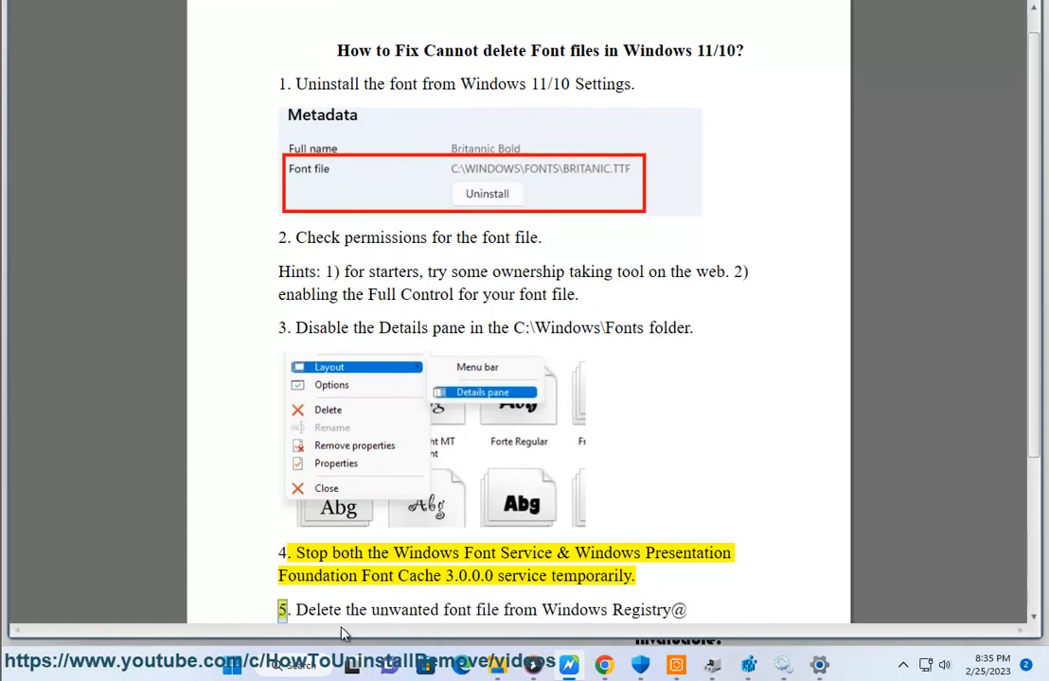
Step: Open the Services console and select the Windows Font Cache Service in the list of local services
{"action": "left_click", "coordinate": [301, 665]}
{"action": "type", "text": "SER"}
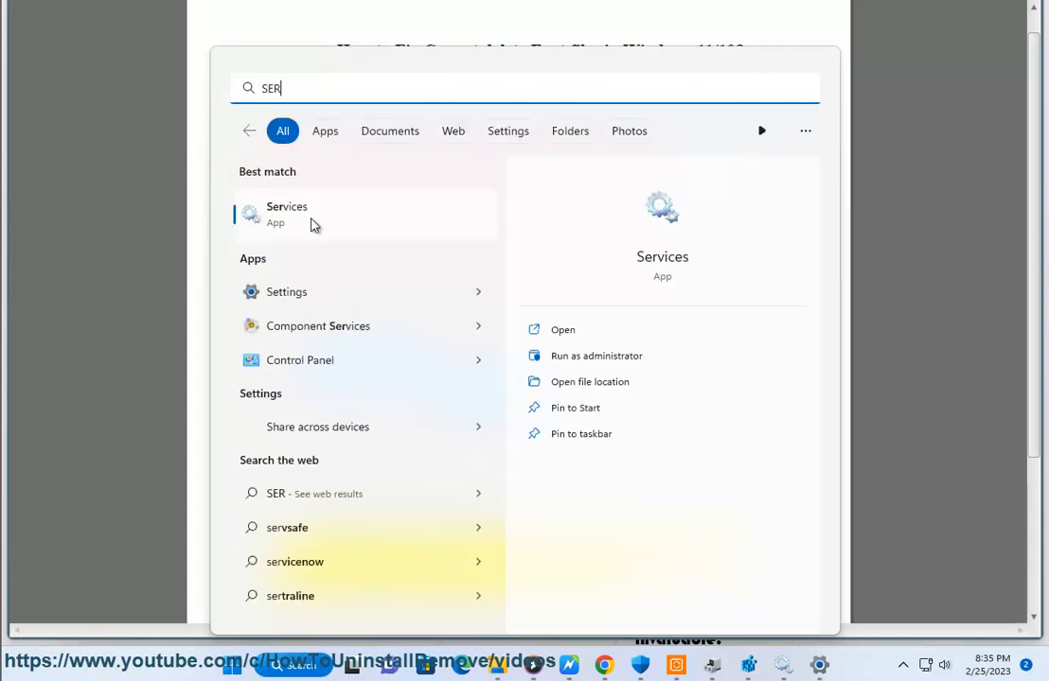
{"action": "left_click", "coordinate": [783, 670]}
{"action": "left_click", "coordinate": [643, 324]}
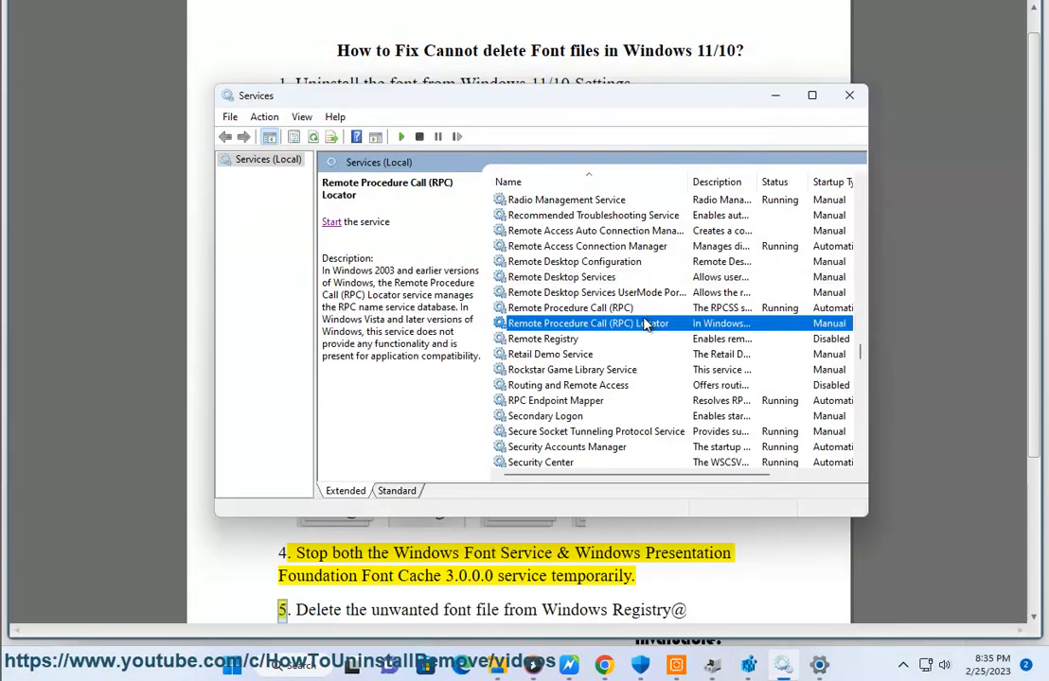
{"action": "key", "text": "w"}
{"action": "scroll", "coordinate": [572, 445], "scroll_direction": "down", "scroll_amount": 1}
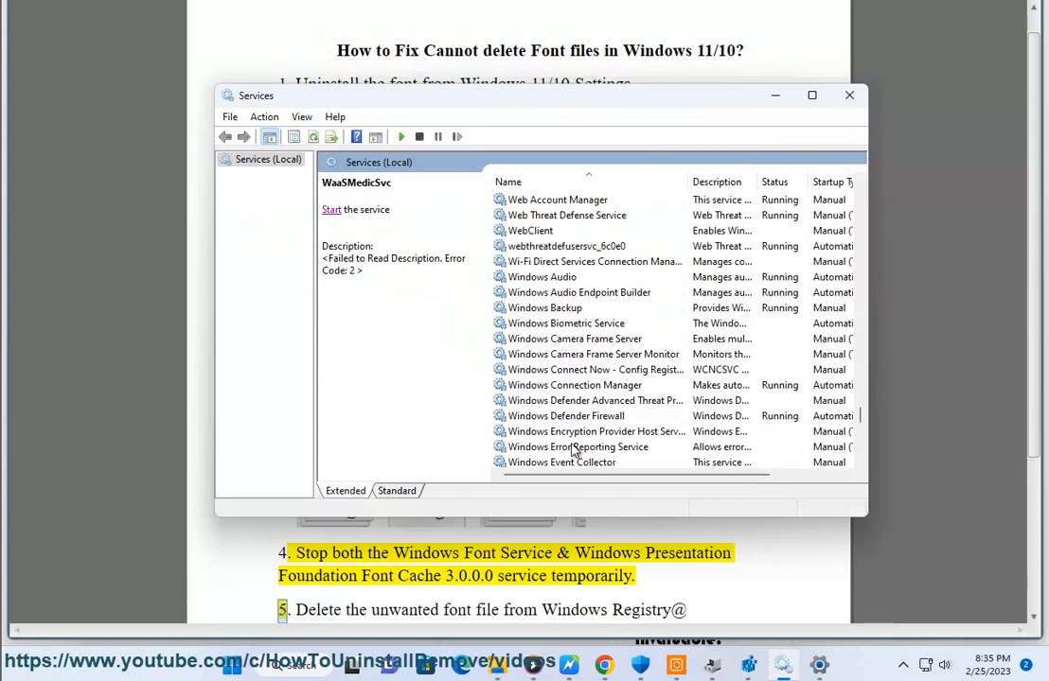
{"action": "scroll", "coordinate": [572, 449], "scroll_direction": "down", "scroll_amount": 2}
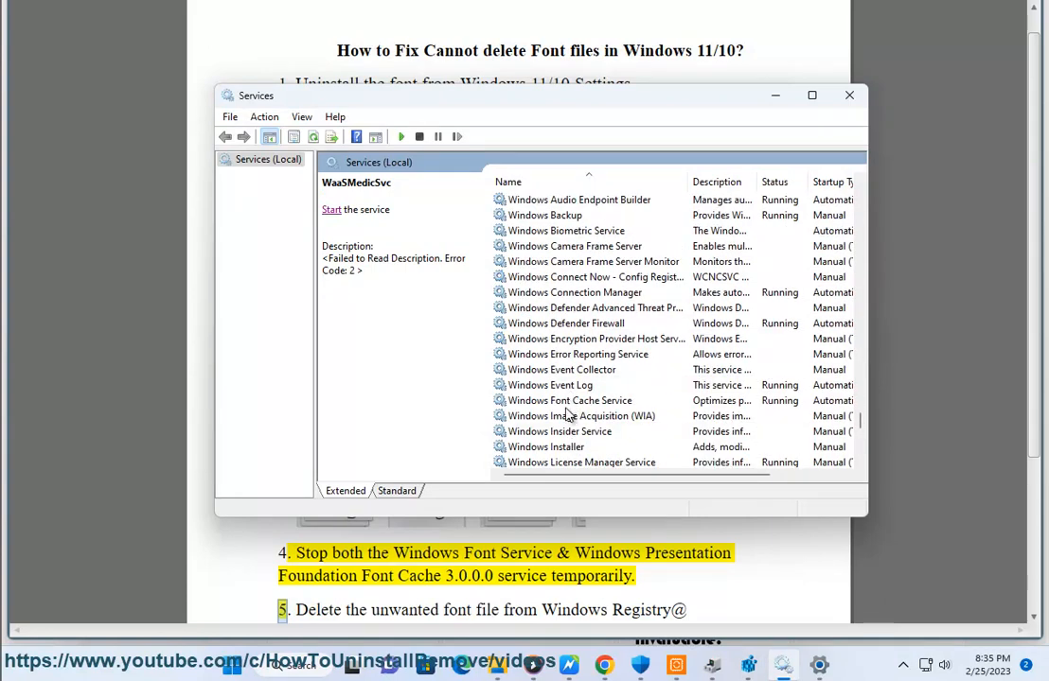
{"action": "left_click", "coordinate": [569, 402]}
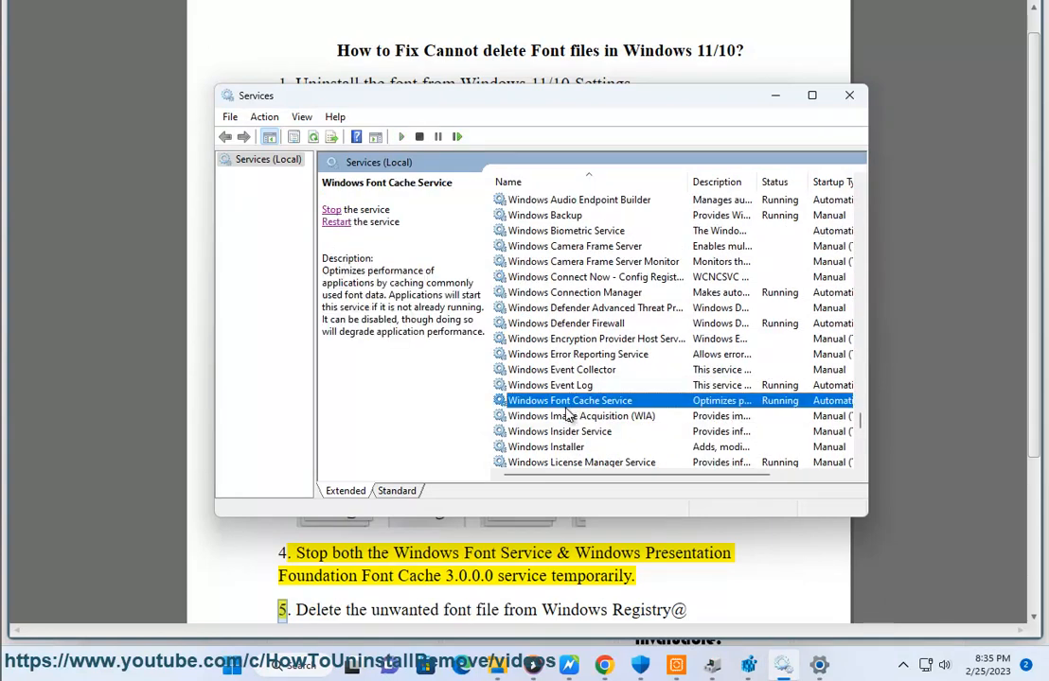
Step: Look through the remaining Windows services for the Windows Presentation Foundation font cache entry and return to the document
{"action": "left_click", "coordinate": [620, 416]}
{"action": "scroll", "coordinate": [618, 418], "scroll_direction": "down", "scroll_amount": 4}
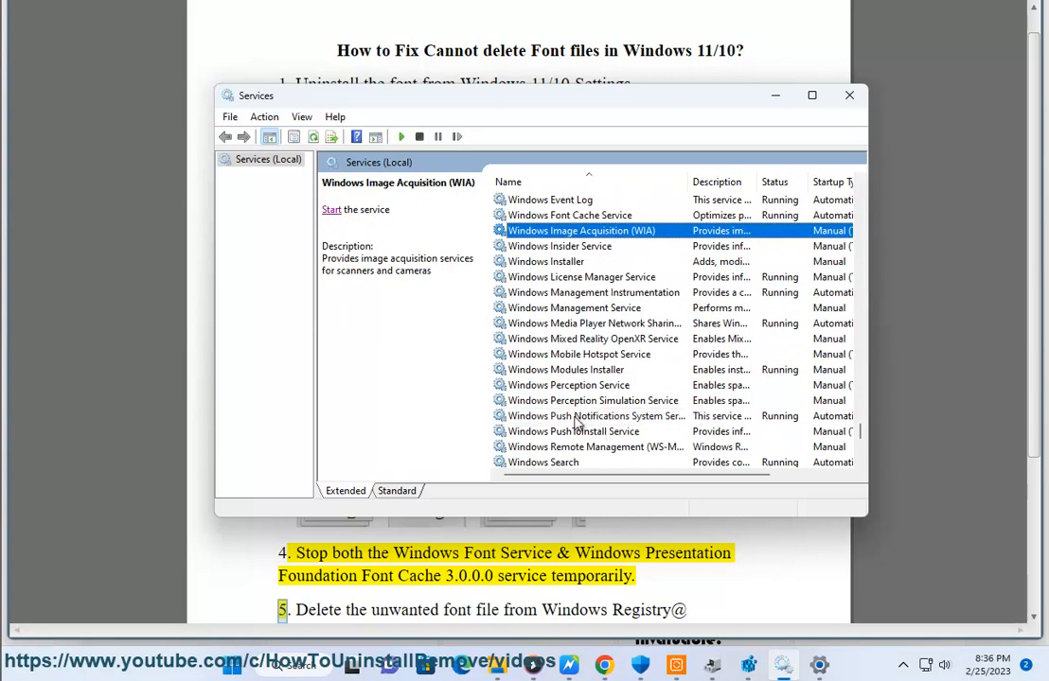
{"action": "left_click", "coordinate": [505, 432]}
{"action": "scroll", "coordinate": [573, 462], "scroll_direction": "down", "scroll_amount": 3}
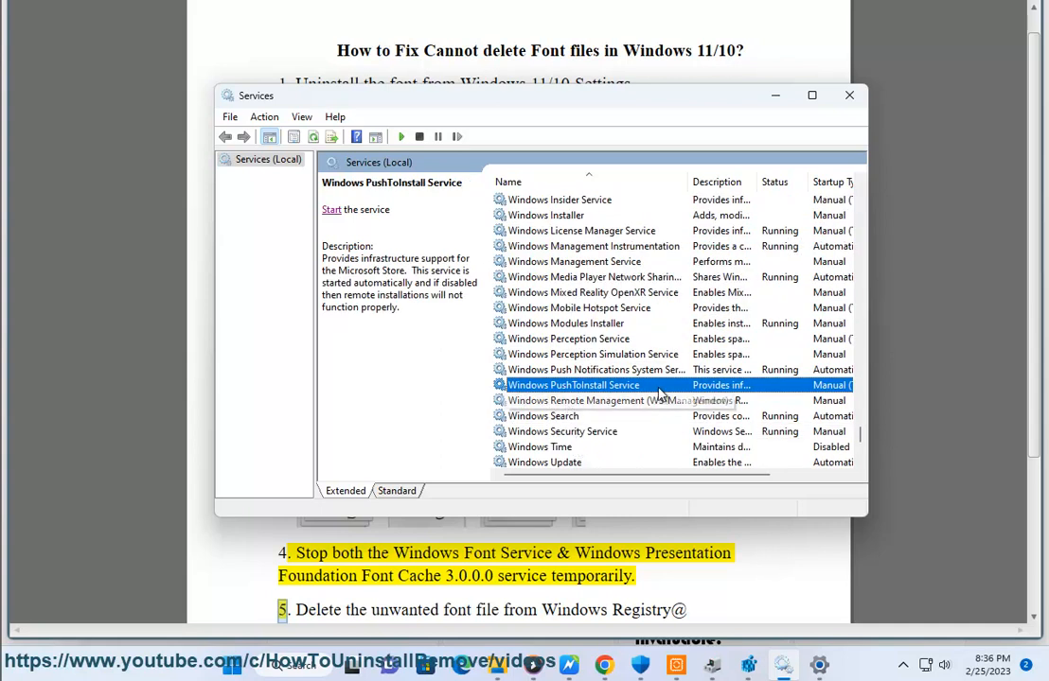
{"action": "left_click", "coordinate": [526, 589]}
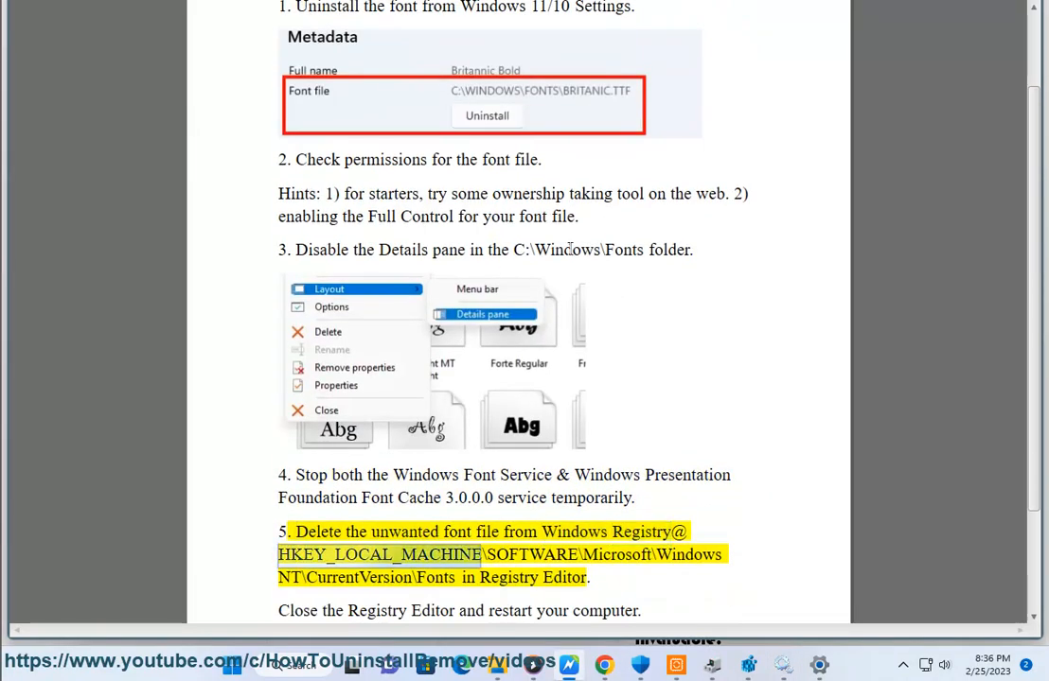
Step: Switch to Registry Editor and clear its current key path
{"action": "left_click", "coordinate": [747, 665]}
{"action": "left_click", "coordinate": [579, 165]}
{"action": "key", "text": "BackSpace"}
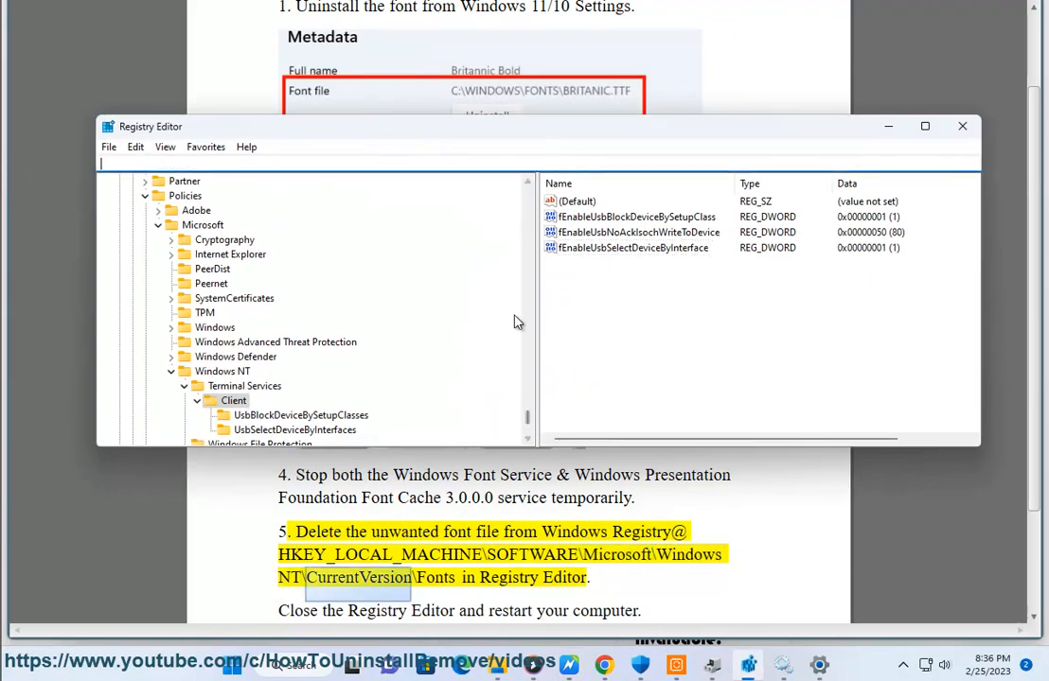
Step: Copy the path HKEY_LOCAL_MACHINE\SOFTWARE\Microsoft\Windows NT\CurrentVersion\Fonts from the document and open that key in Registry Editor
{"action": "left_click", "coordinate": [540, 542]}
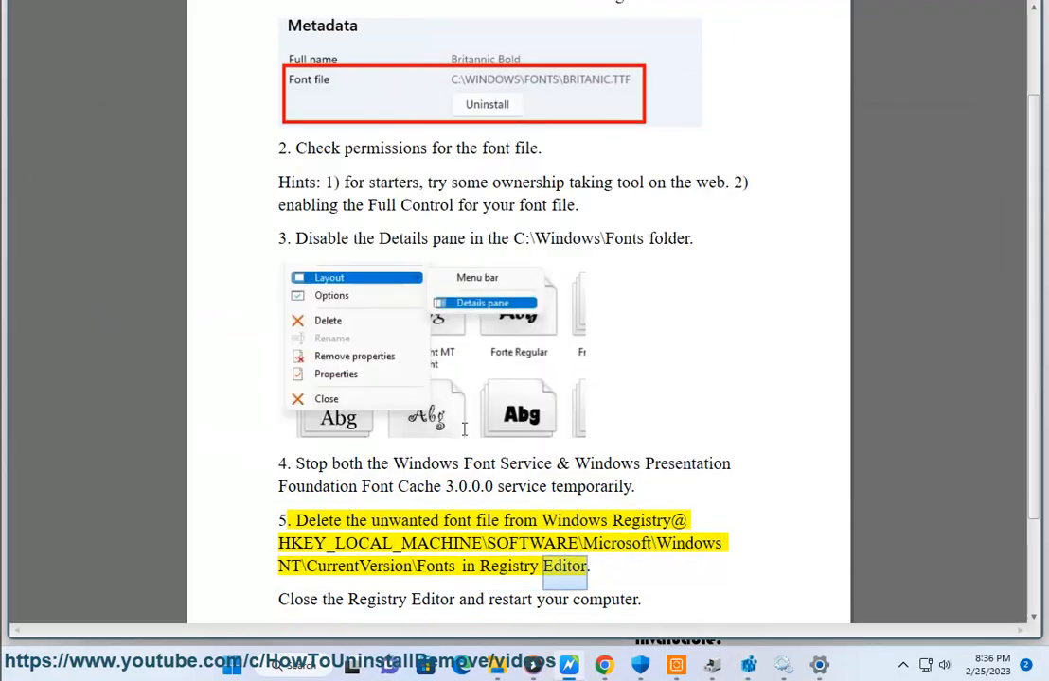
{"action": "left_click", "coordinate": [398, 566]}
{"action": "left_click_drag", "start_coordinate": [456, 566], "coordinate": [266, 558]}
{"action": "key", "text": "ctrl+c"}
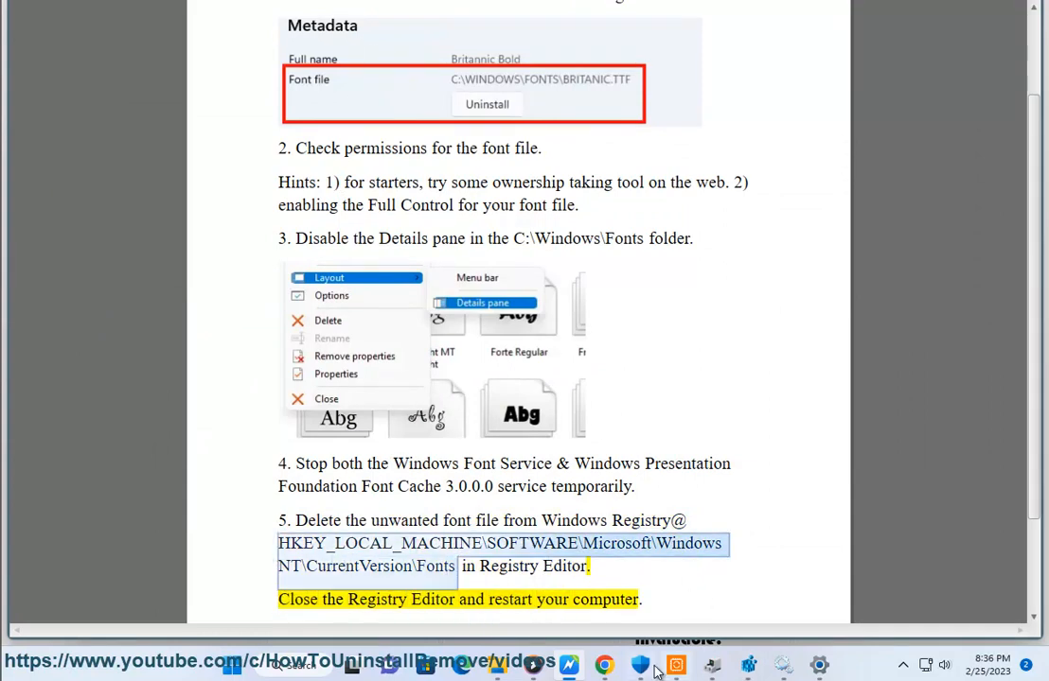
{"action": "key", "text": "alt+Tab"}
{"action": "key", "text": "ctrl+v"}
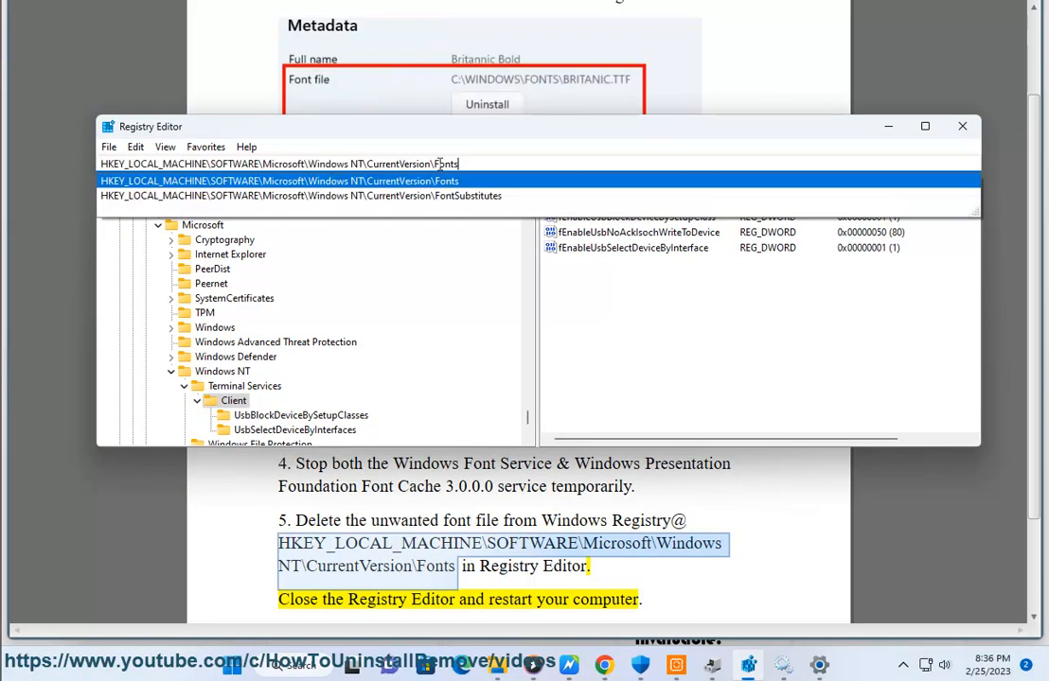
{"action": "key", "text": "Return"}
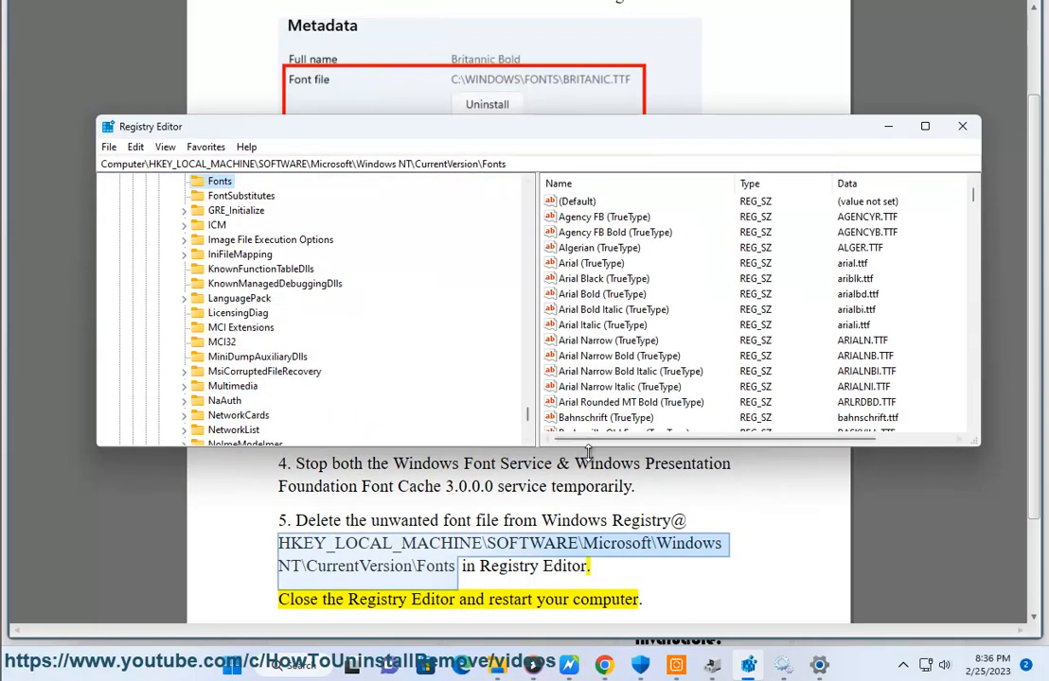
Step: Examine the commands available for the Algerian (TrueType) registry value without deleting it, and close Registry Editor
{"action": "right_click", "coordinate": [593, 251]}
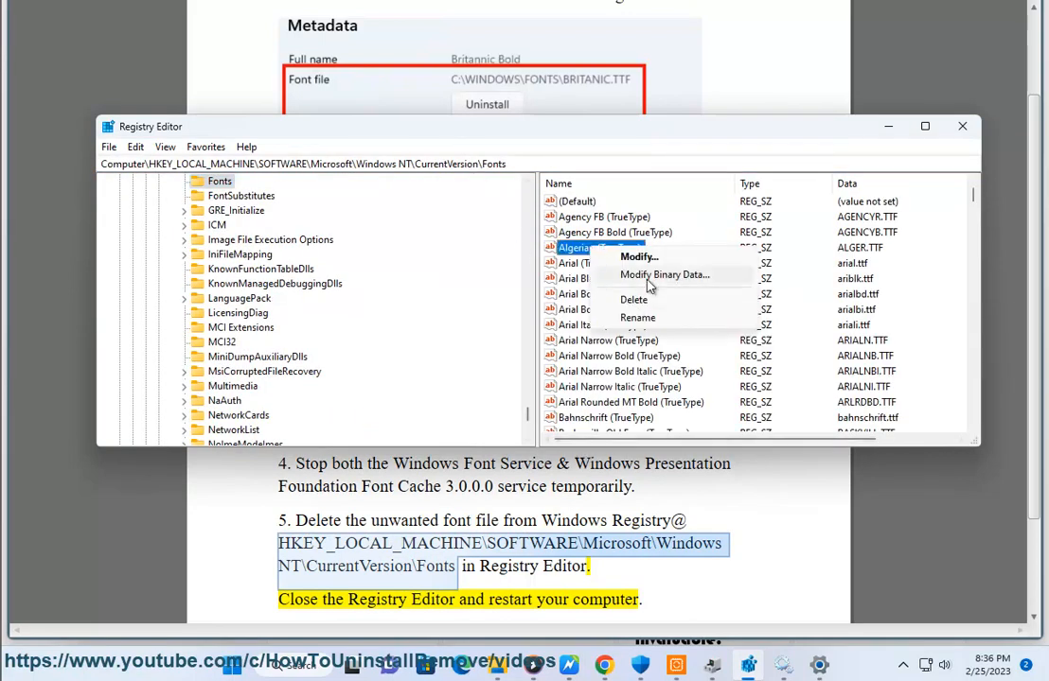
{"action": "left_click", "coordinate": [729, 371]}
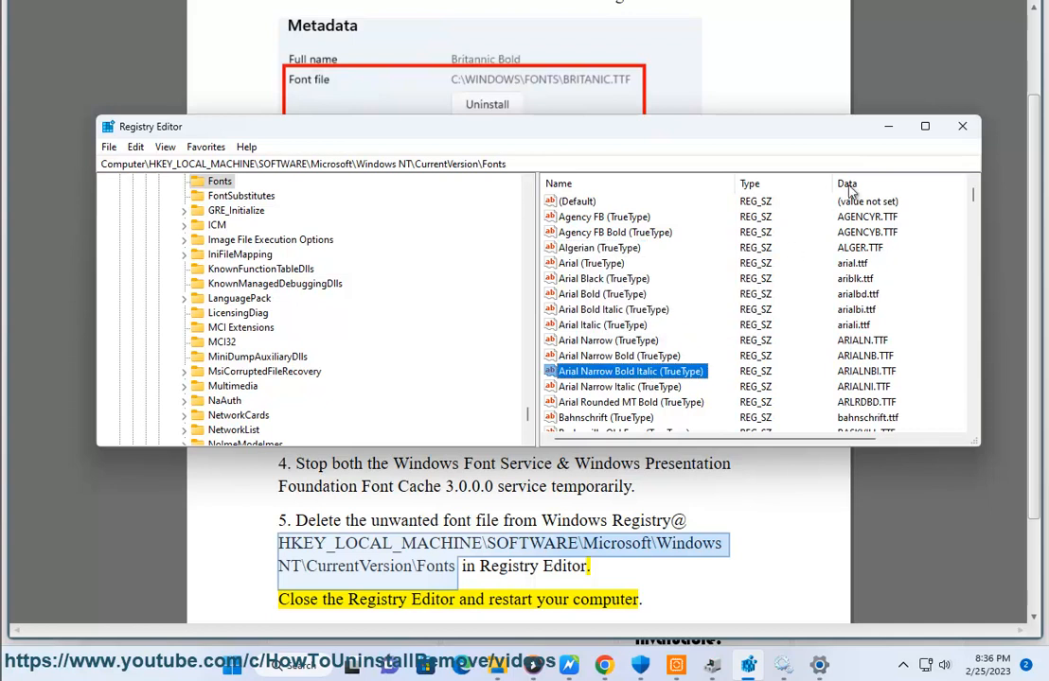
{"action": "left_click", "coordinate": [958, 129]}
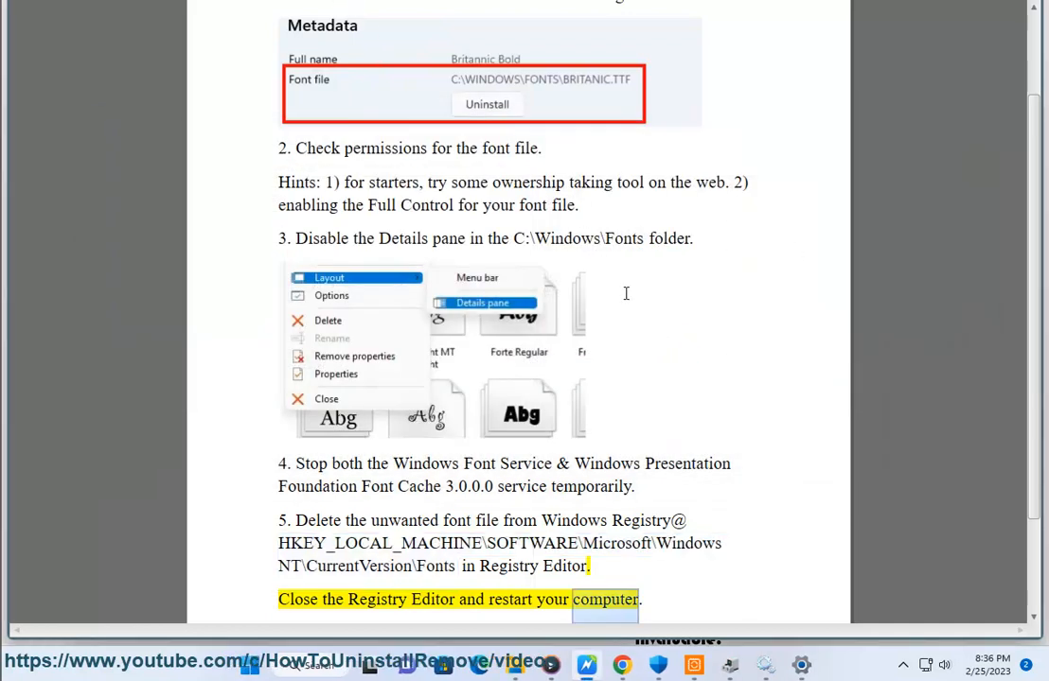
Step: Show the computer's power options, including Restart, and dismiss them without restarting
{"action": "left_click", "coordinate": [250, 665]}
{"action": "left_click", "coordinate": [727, 609]}
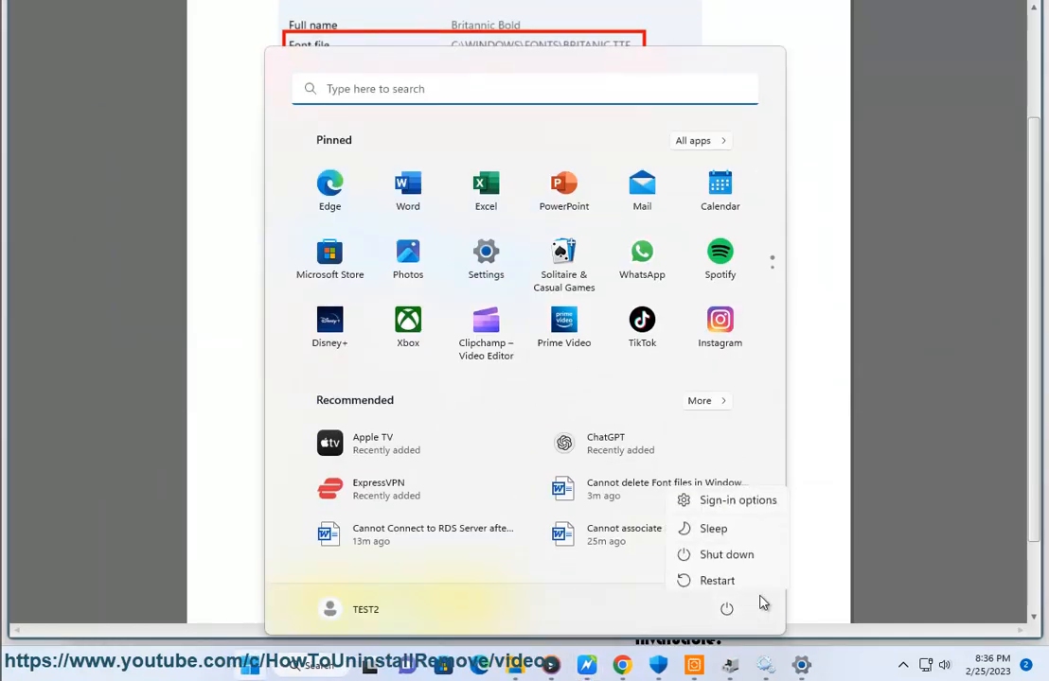
{"action": "left_click", "coordinate": [861, 536]}
{"action": "left_click", "coordinate": [866, 533]}
Step: Search Windows for MSC and open the System Configuration app
{"action": "left_click", "coordinate": [331, 670]}
{"action": "type", "text": "MSC"}
{"action": "left_click", "coordinate": [358, 210]}
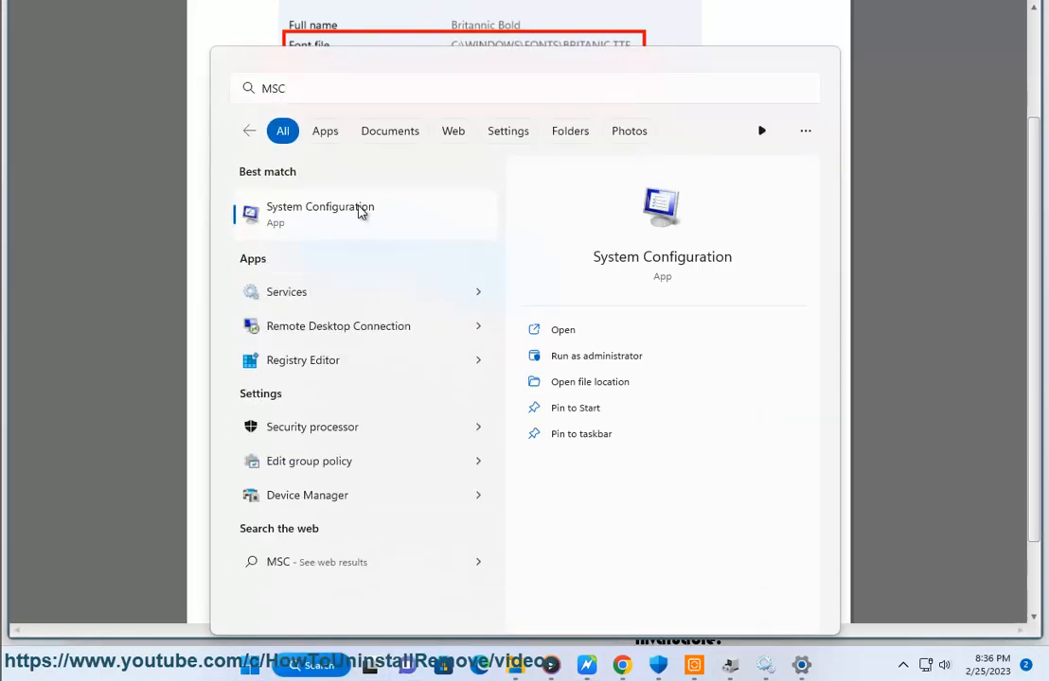
{"action": "left_click", "coordinate": [353, 169]}
{"action": "left_click", "coordinate": [347, 325]}
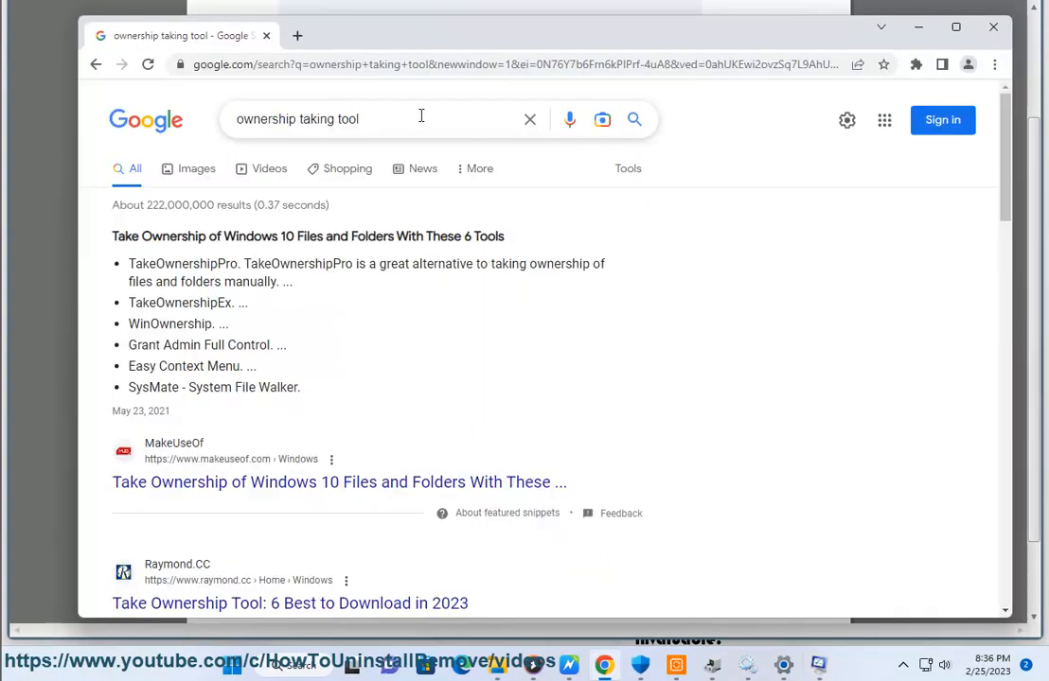
Step: Switch to Chrome, search Google for WINDOWS SAFE MODE, and highlight the Microsoft Support results
{"action": "left_click", "coordinate": [530, 119]}
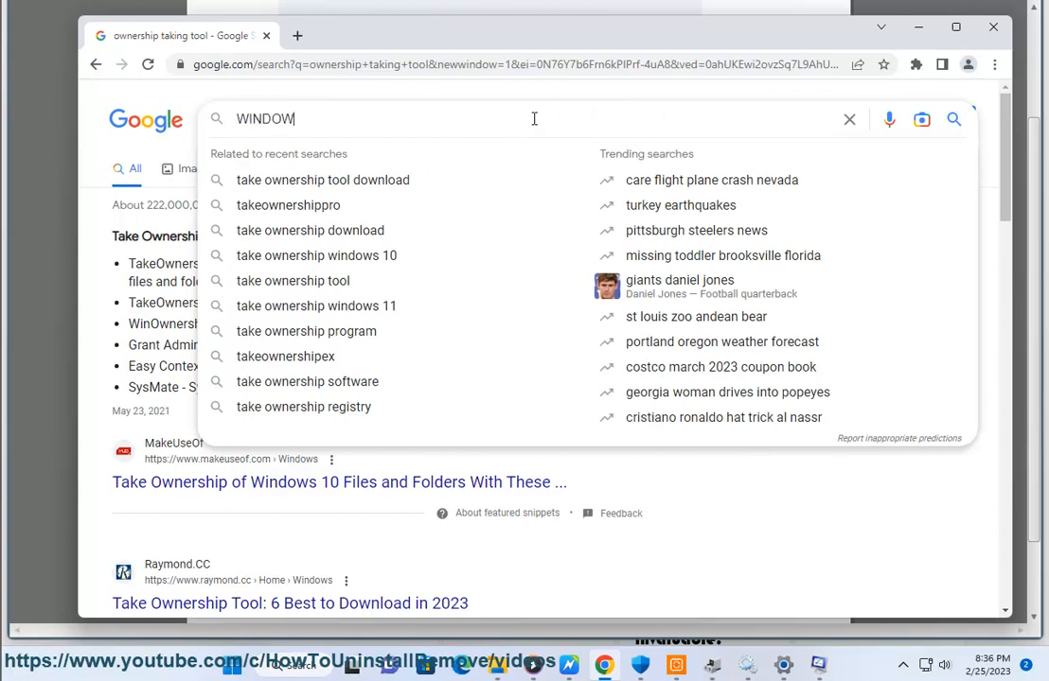
{"action": "type", "text": "ODE"}
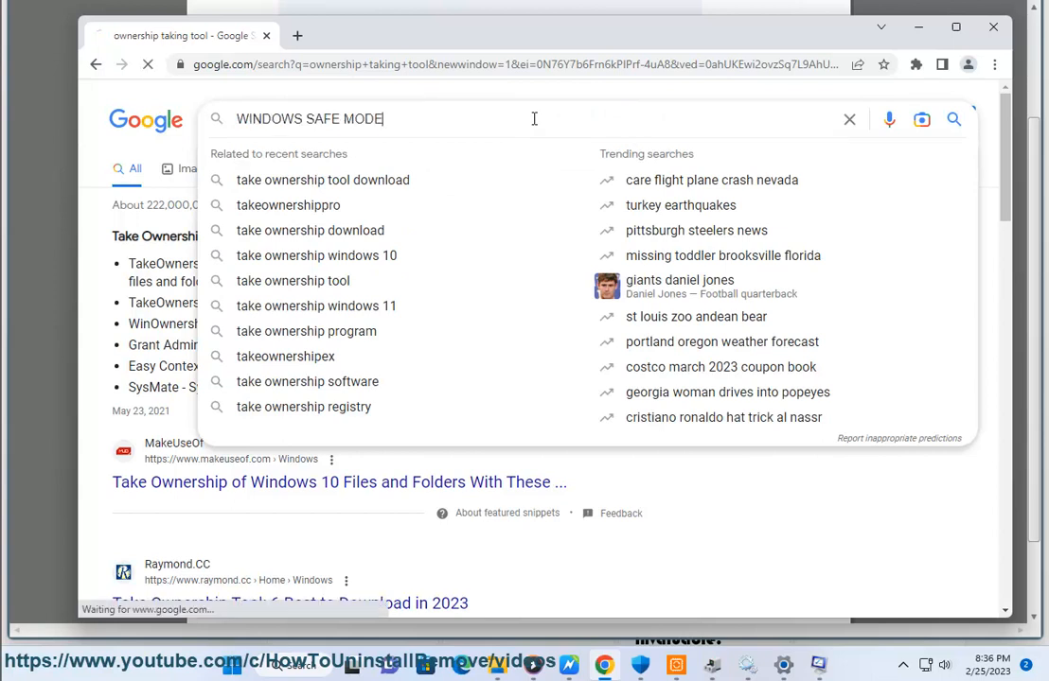
{"action": "key", "text": "Return"}
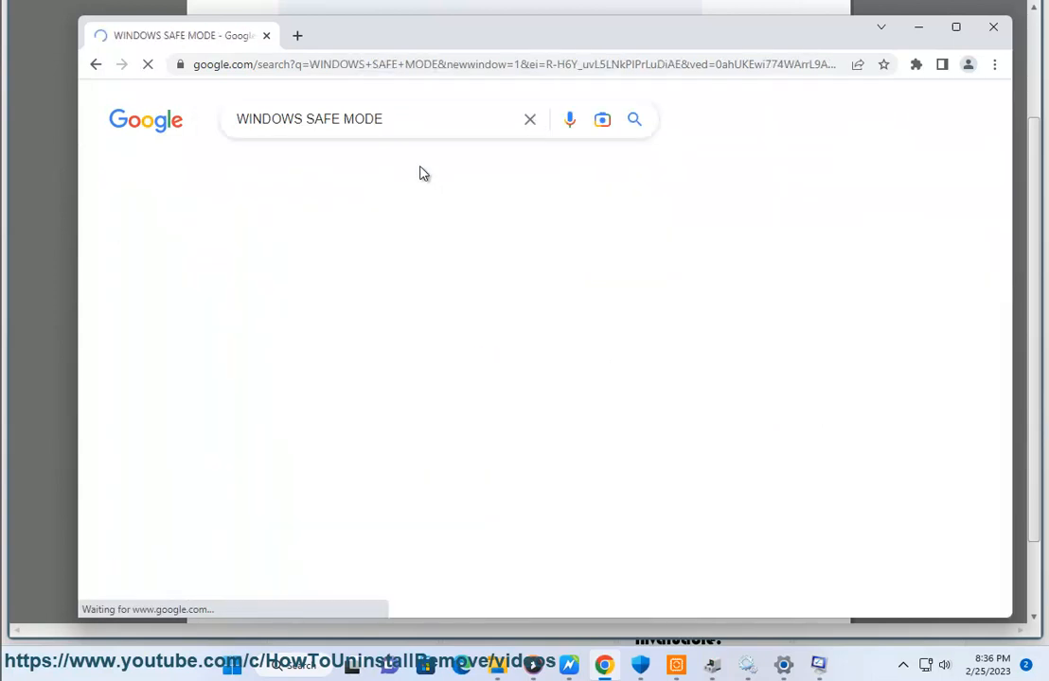
{"action": "left_click_drag", "start_coordinate": [496, 433], "coordinate": [190, 231]}
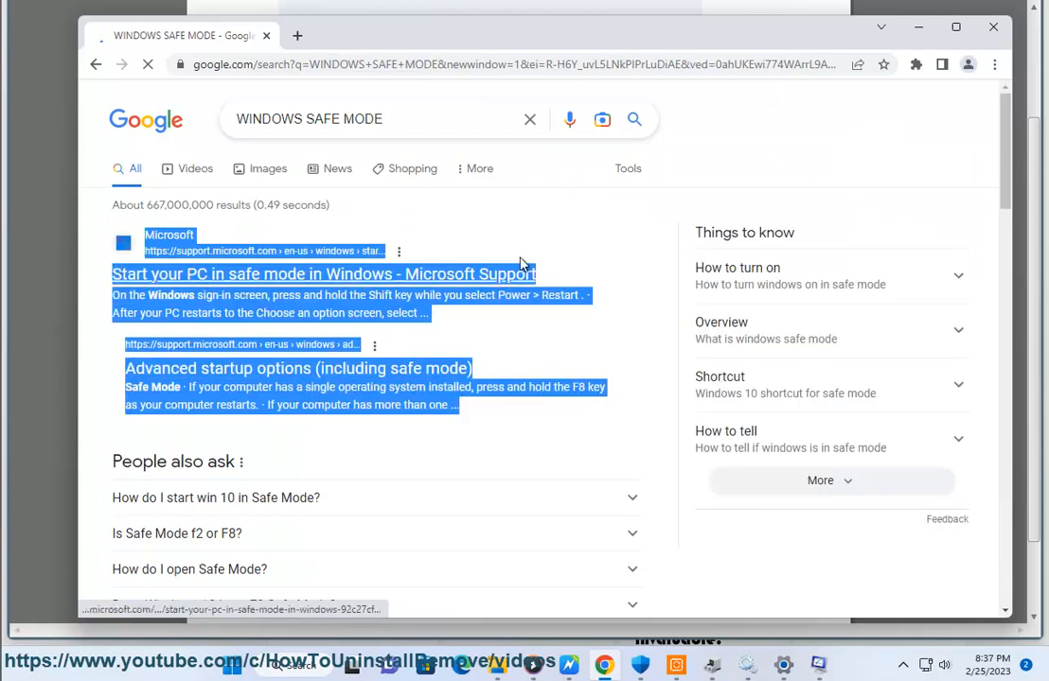